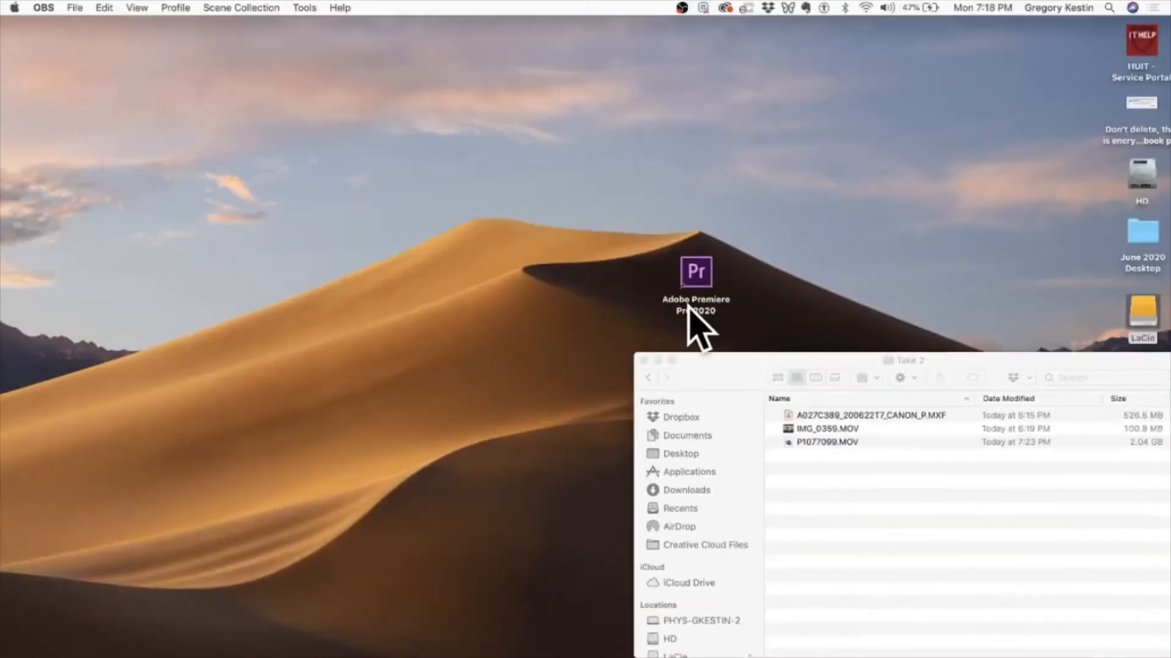
# - Launch Adobe Premiere Pro 2020 and create a new project named Multi-Cam Tutorial with the default settings
pyautogui.click(586, 102)
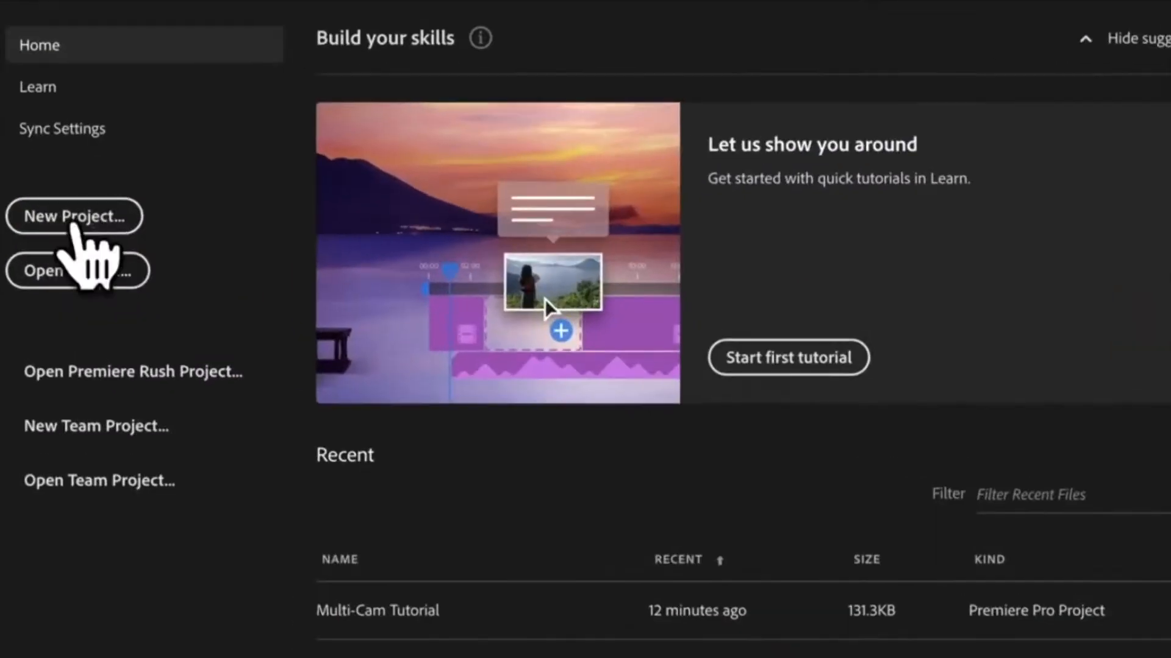
pyautogui.click(73, 214)
pyautogui.write('Multi-Cam Tutorial')
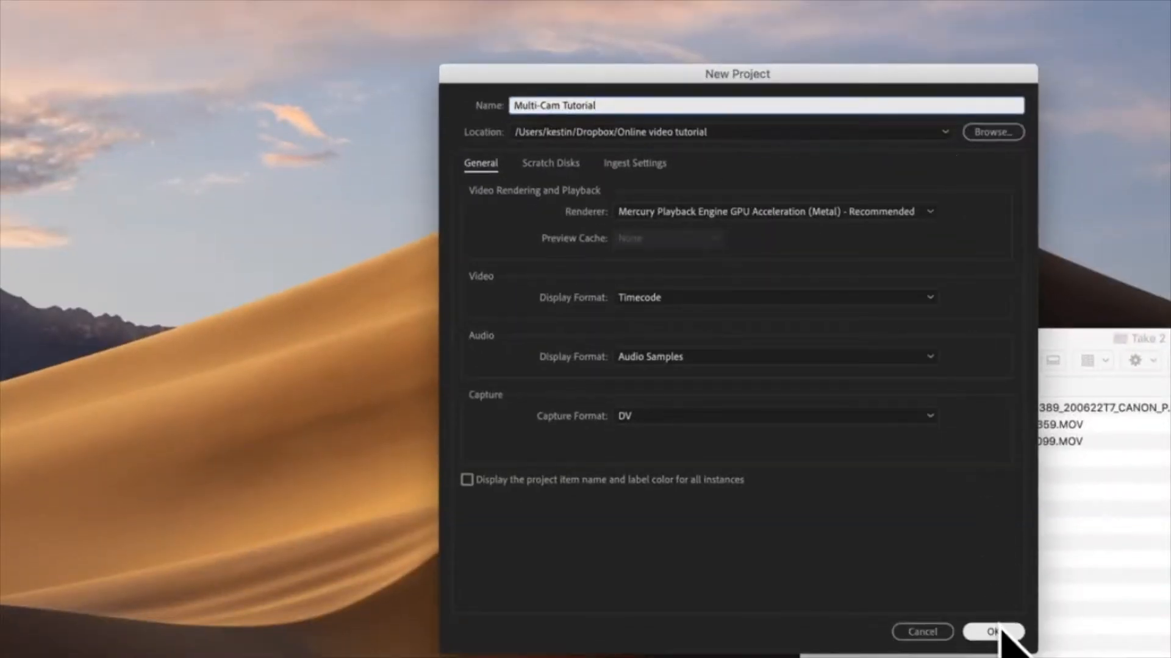
pyautogui.click(1001, 635)
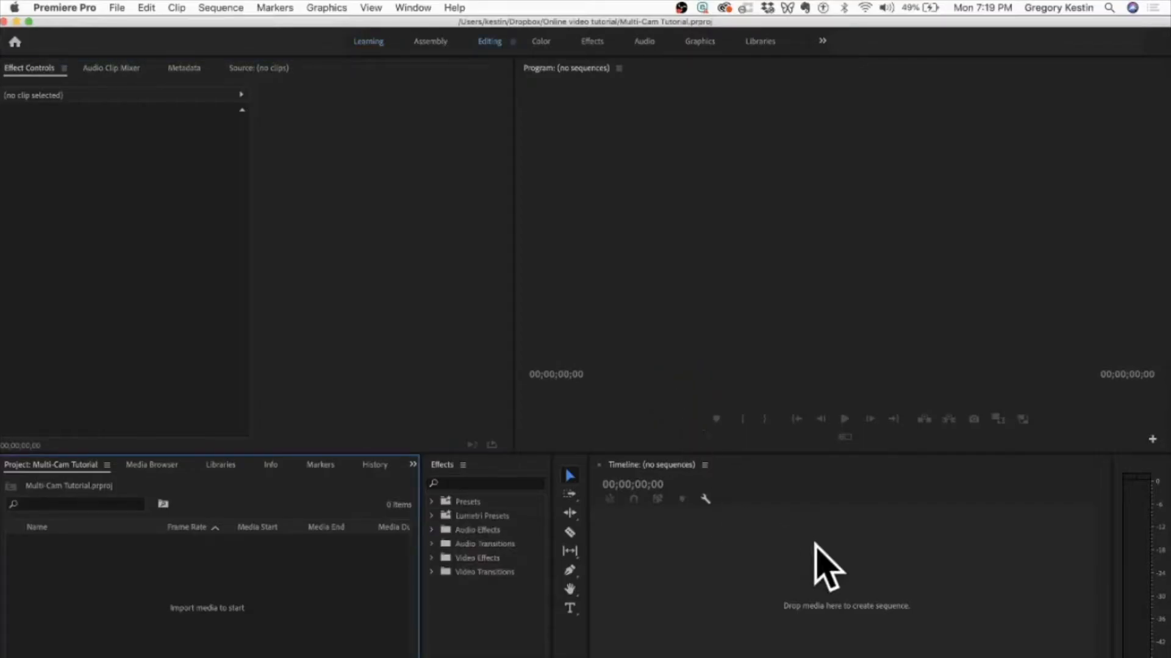
# - Import A027C389_200622T7_CANON_P.MXF, IMG_0359.MOV and P1077099.MOV from the Take 2 folder into the project
pyautogui.moveTo(1162, 337); pyautogui.dragTo(774, 342)
pyautogui.click(807, 411)
pyautogui.keyDown('shift'); pyautogui.click(801, 442); pyautogui.keyUp('shift')
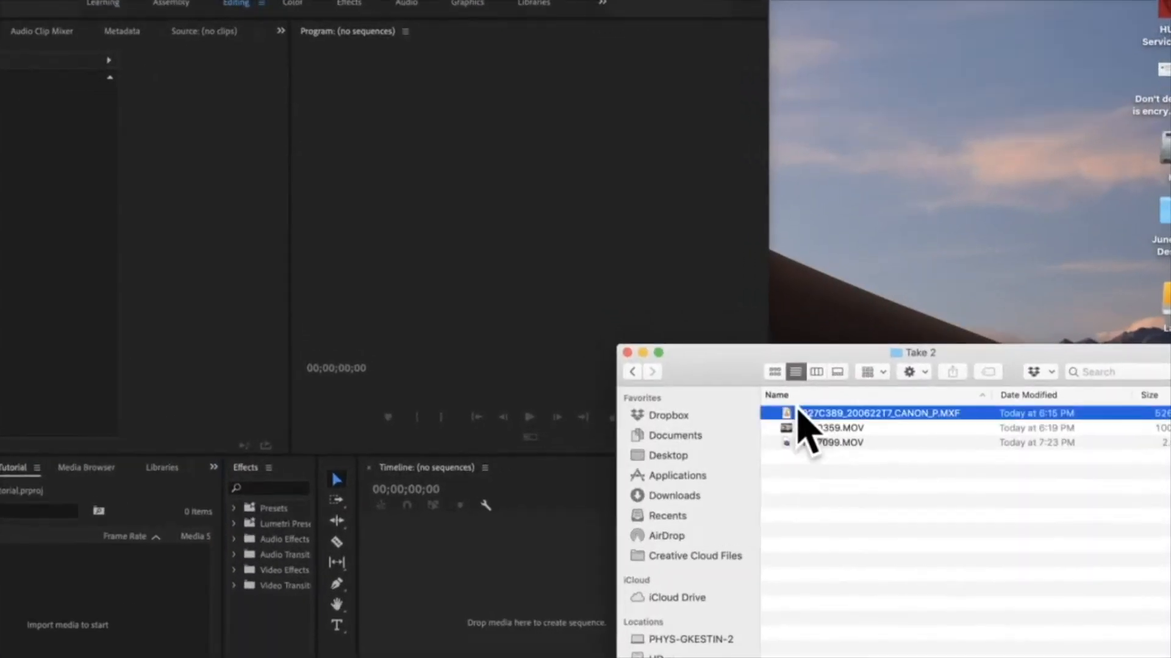
pyautogui.moveTo(772, 409); pyautogui.dragTo(67, 601)
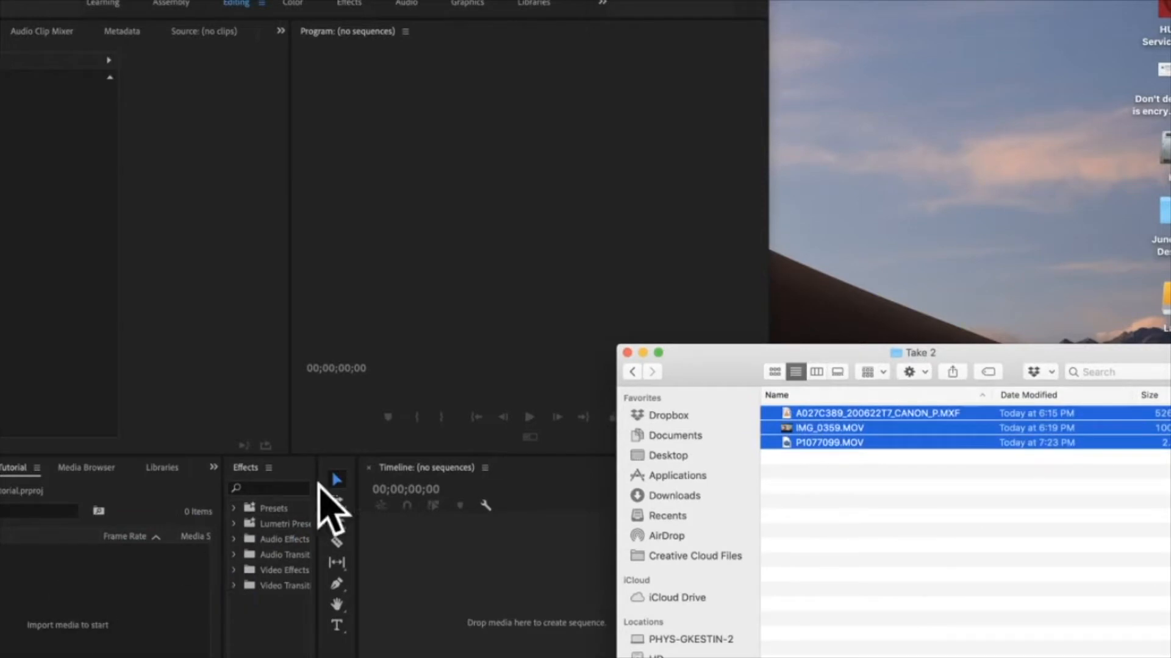
pyautogui.click(491, 330)
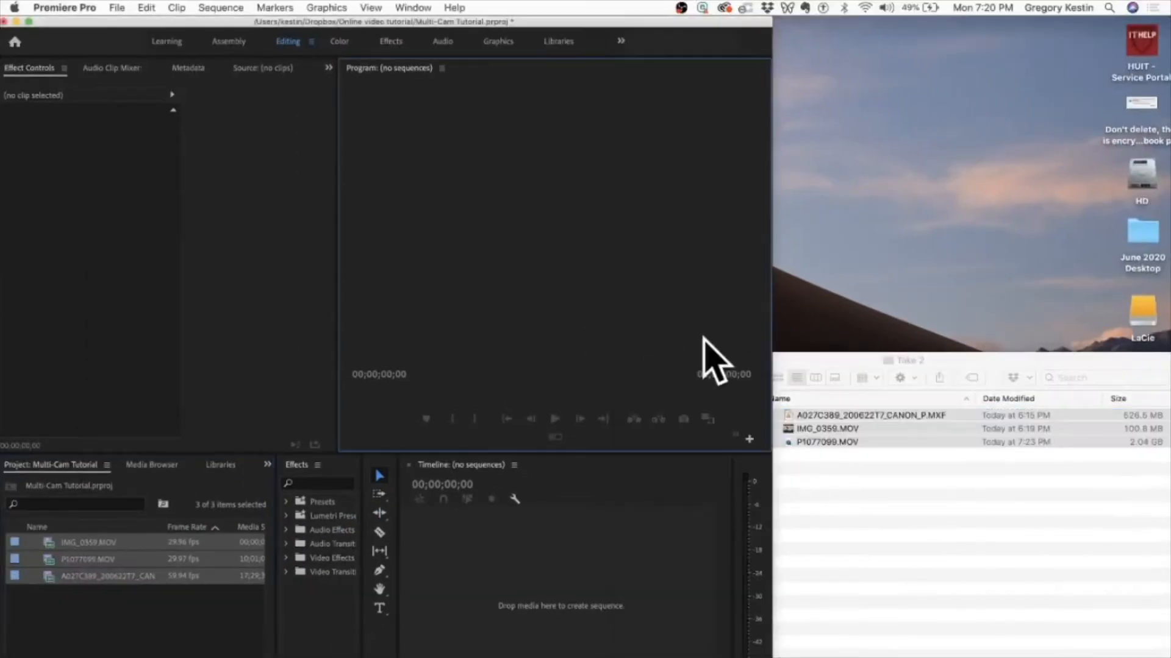
pyautogui.moveTo(810, 361); pyautogui.dragTo(1163, 384)
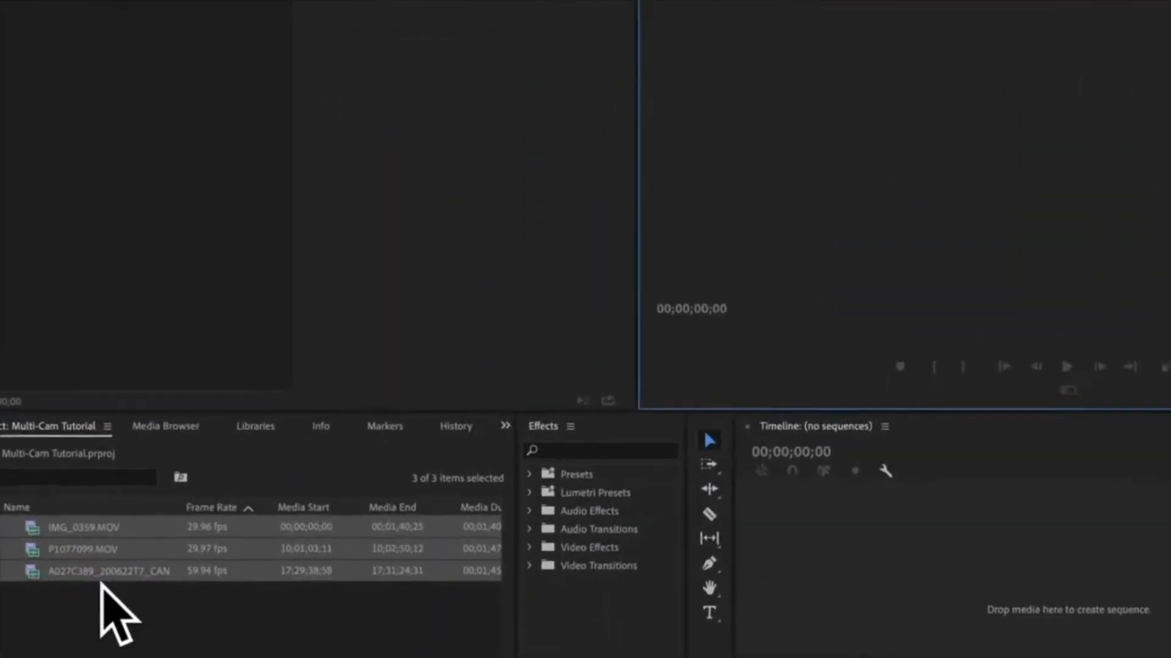
# - Create a multi-camera source sequence from the three imported clips, synchronized by audio, with the name suffix Multi-Cam Sequence
pyautogui.rightClick(94, 557)
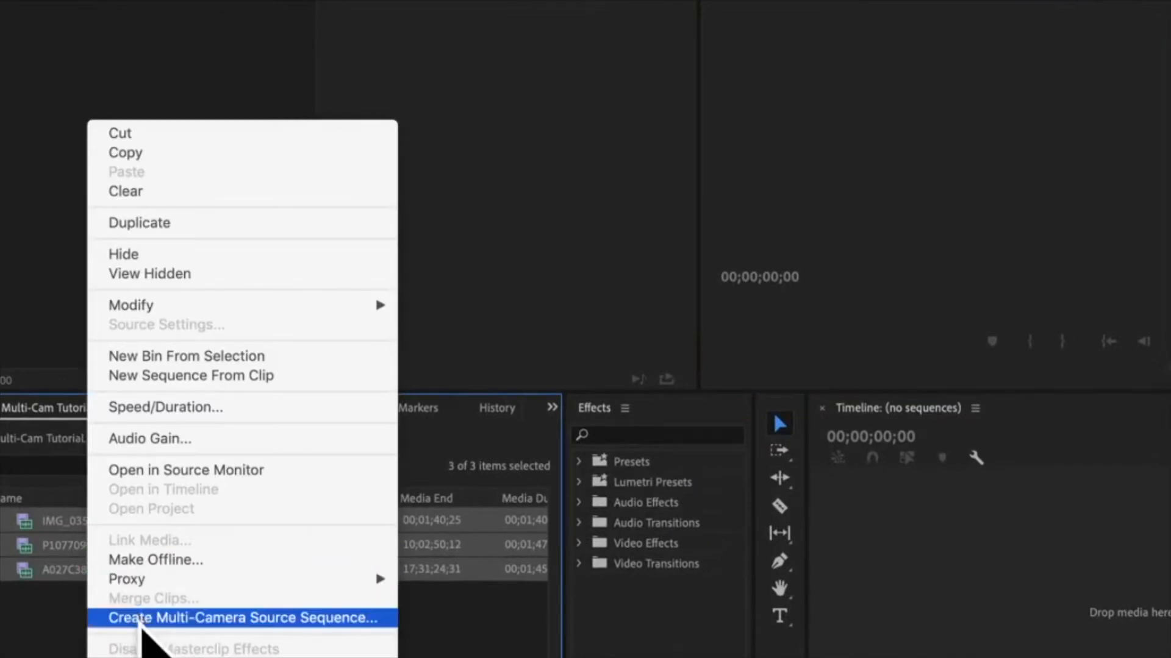
pyautogui.click(301, 619)
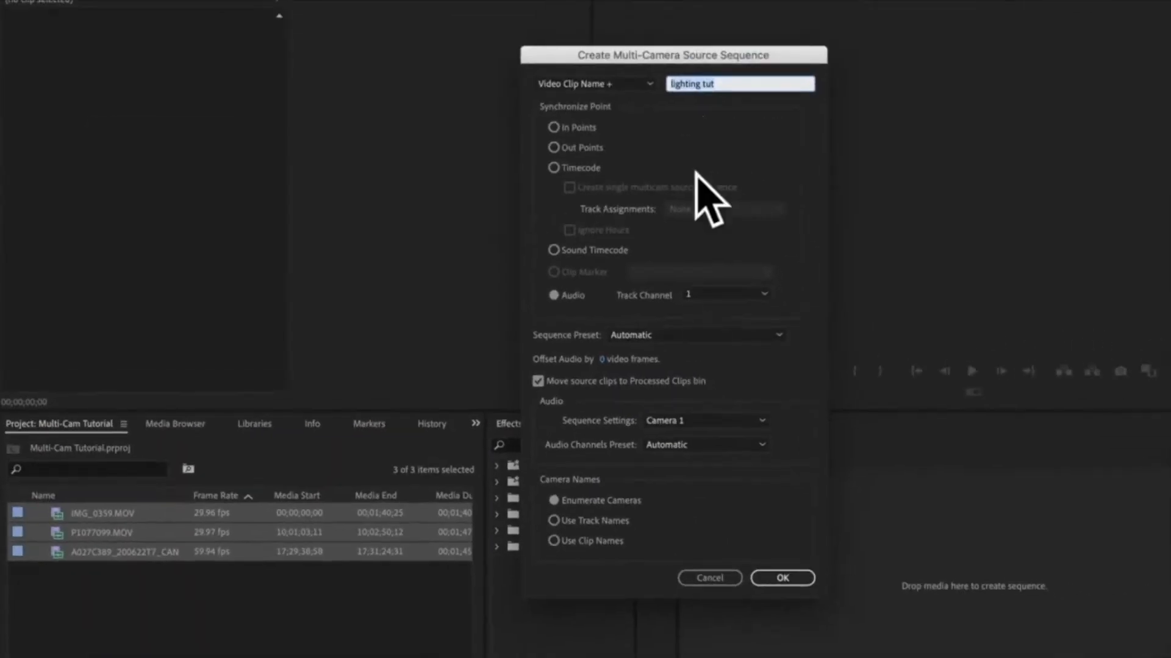
pyautogui.write('Multi-Cam S')
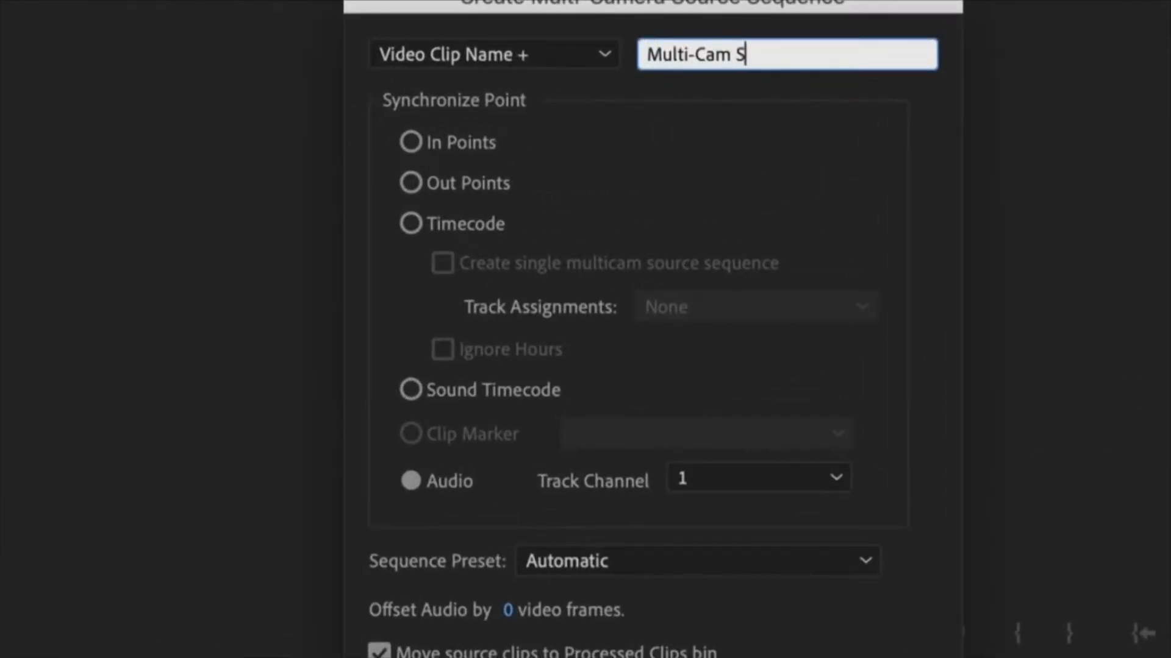
pyautogui.write('equence')
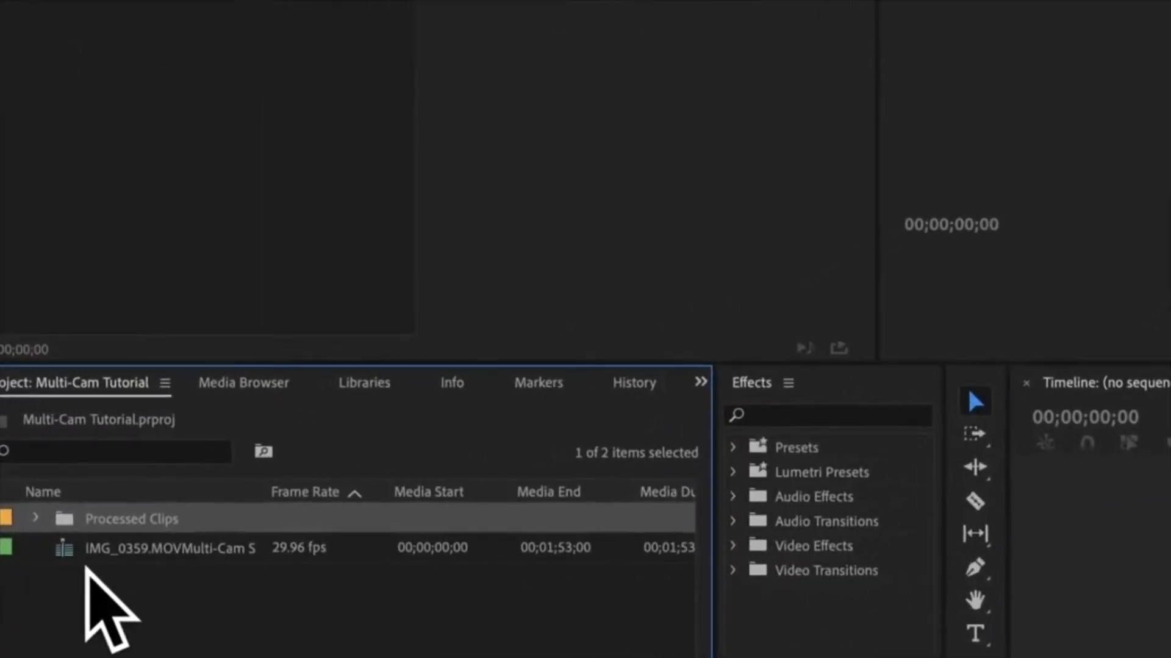
# - Check the source clips in the Processed Clips bin and open the multi-camera source sequence in the timeline
pyautogui.click(36, 517)
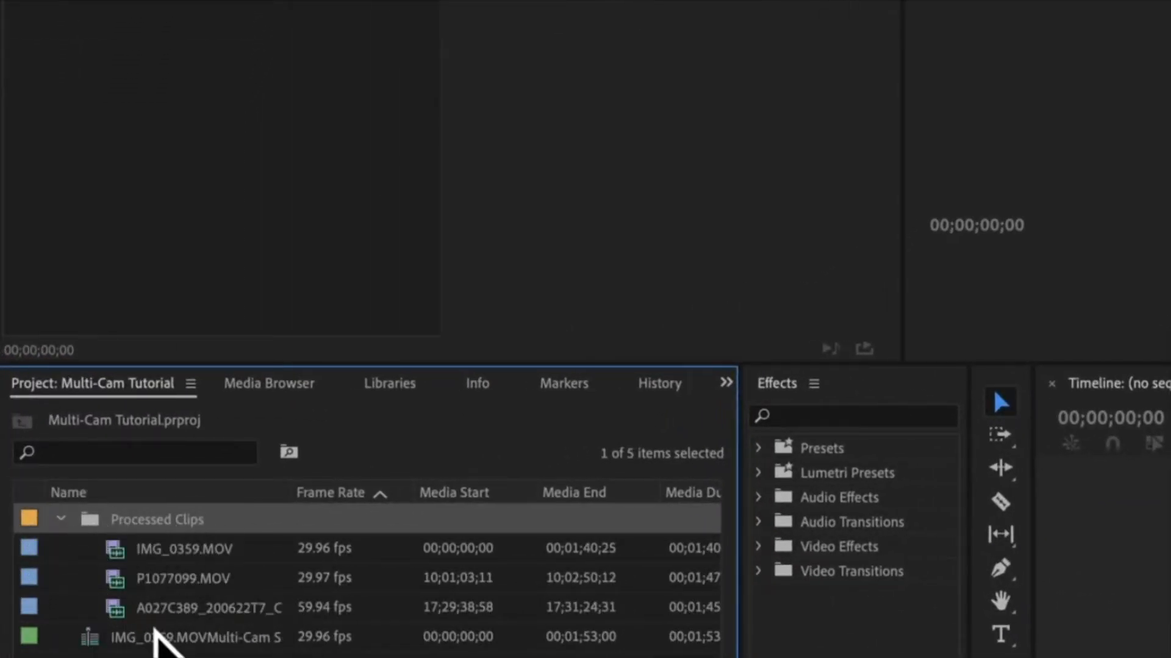
pyautogui.click(61, 519)
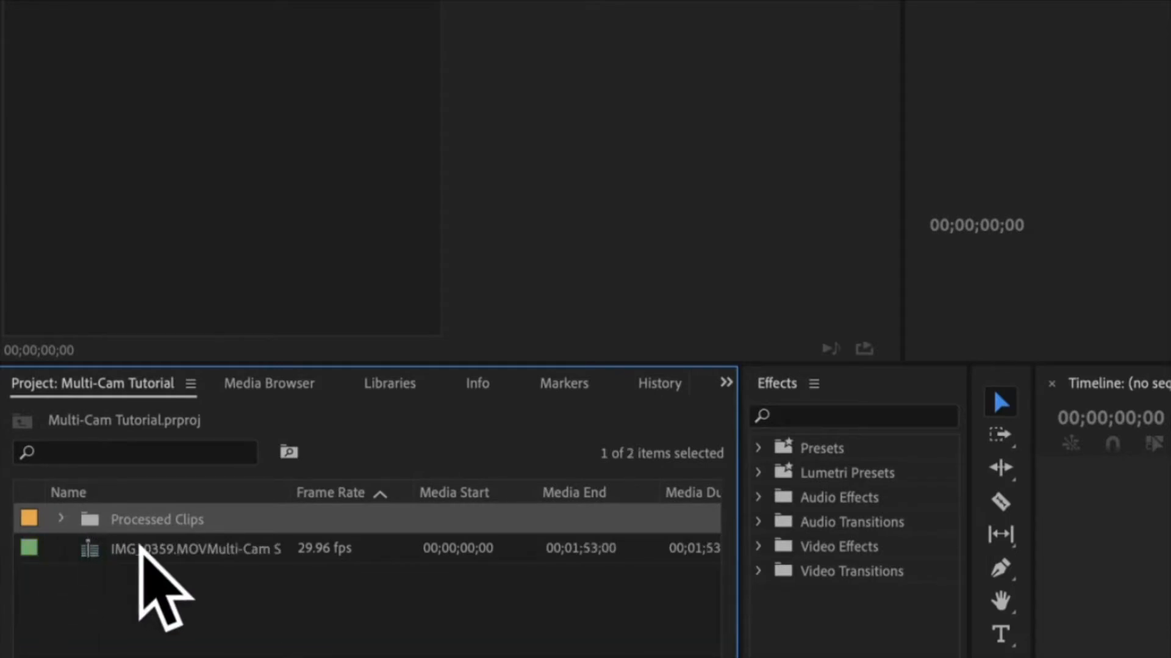
pyautogui.click(143, 549)
pyautogui.rightClick(144, 550)
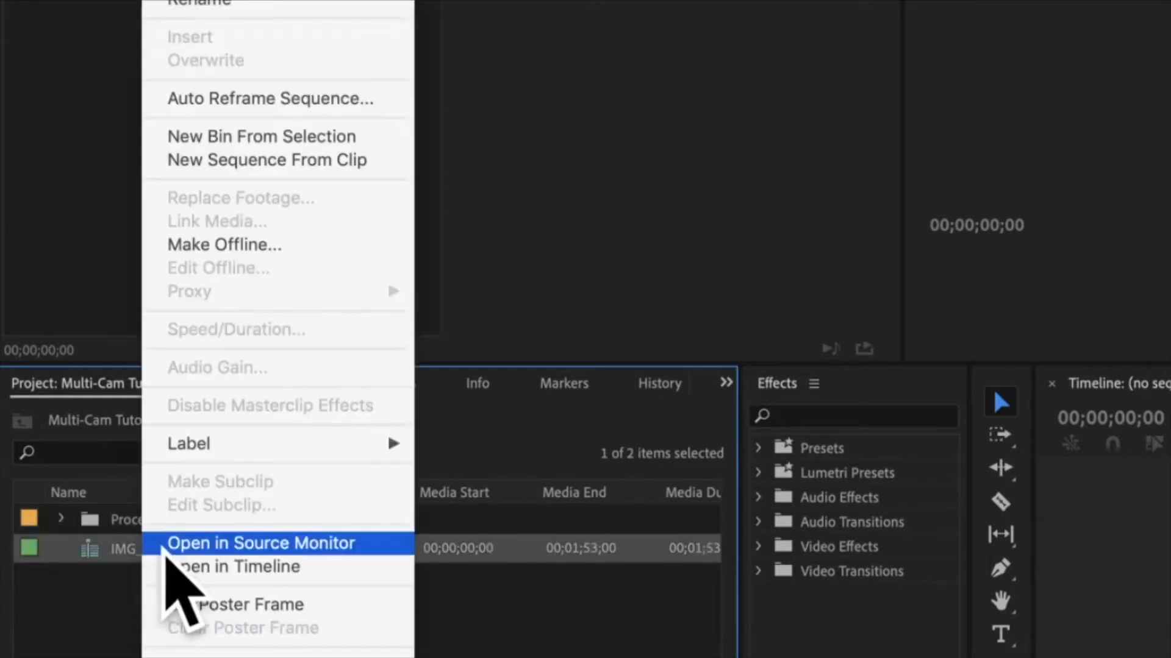
pyautogui.click(210, 568)
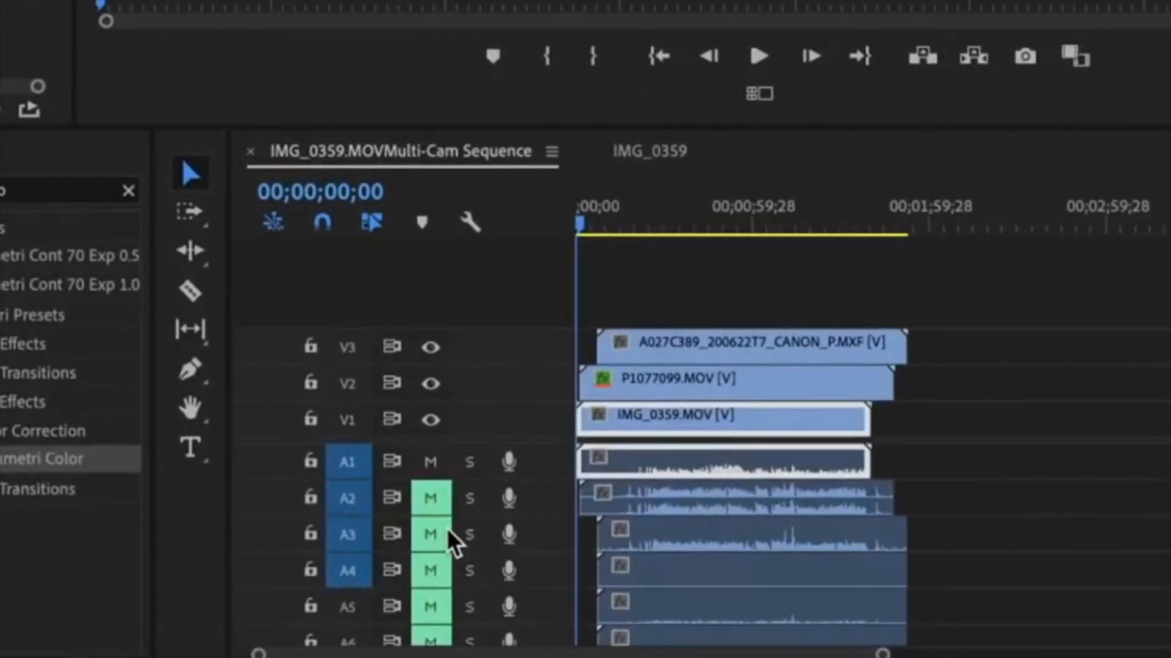
# - Switch the track mutes so that only A3, the audio of the A027C389_200622T7_CANON_P.MXF clip, is left unmuted
pyautogui.click(434, 454)
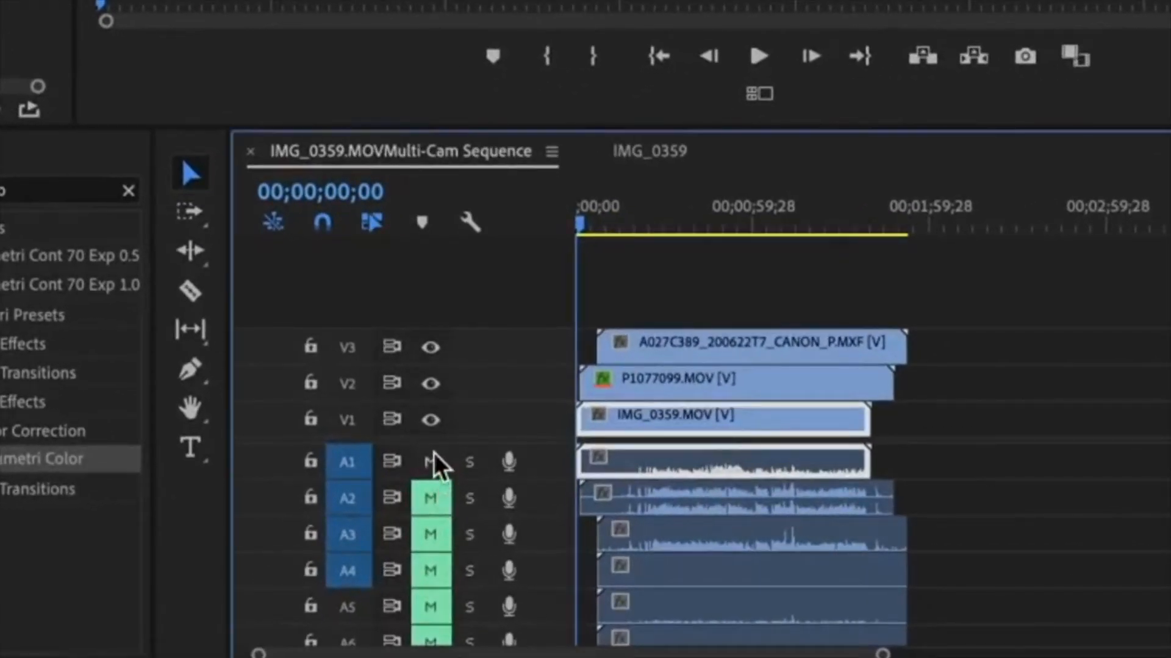
pyautogui.click(431, 498)
pyautogui.click(430, 538)
pyautogui.click(430, 573)
pyautogui.click(431, 499)
pyautogui.click(430, 567)
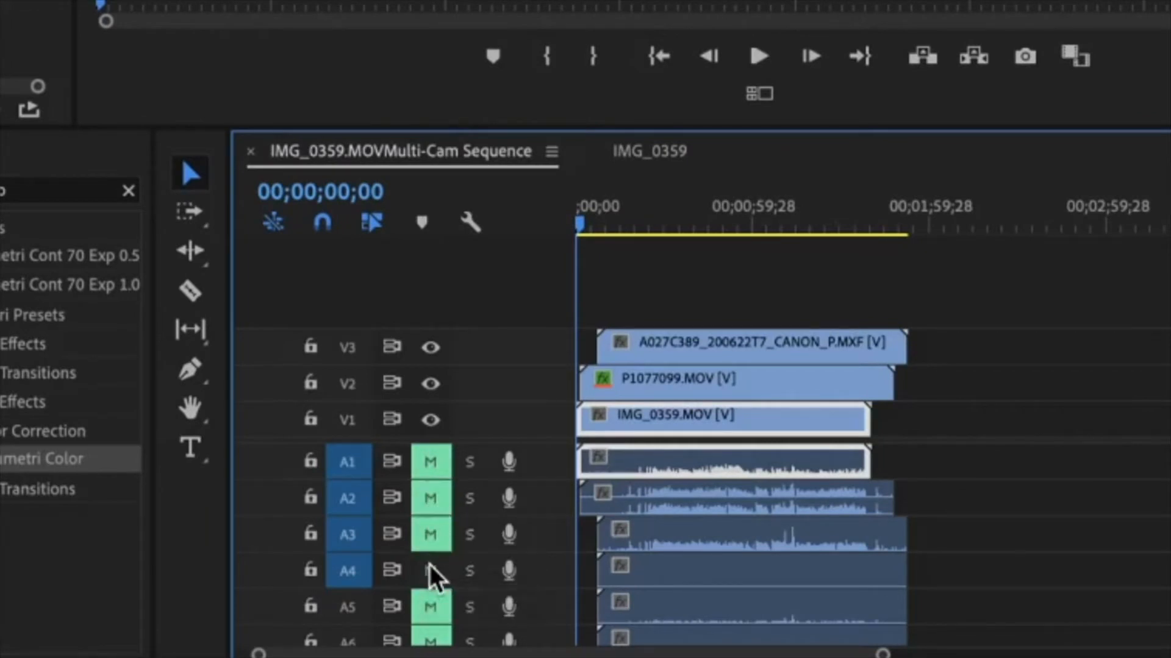
pyautogui.click(433, 470)
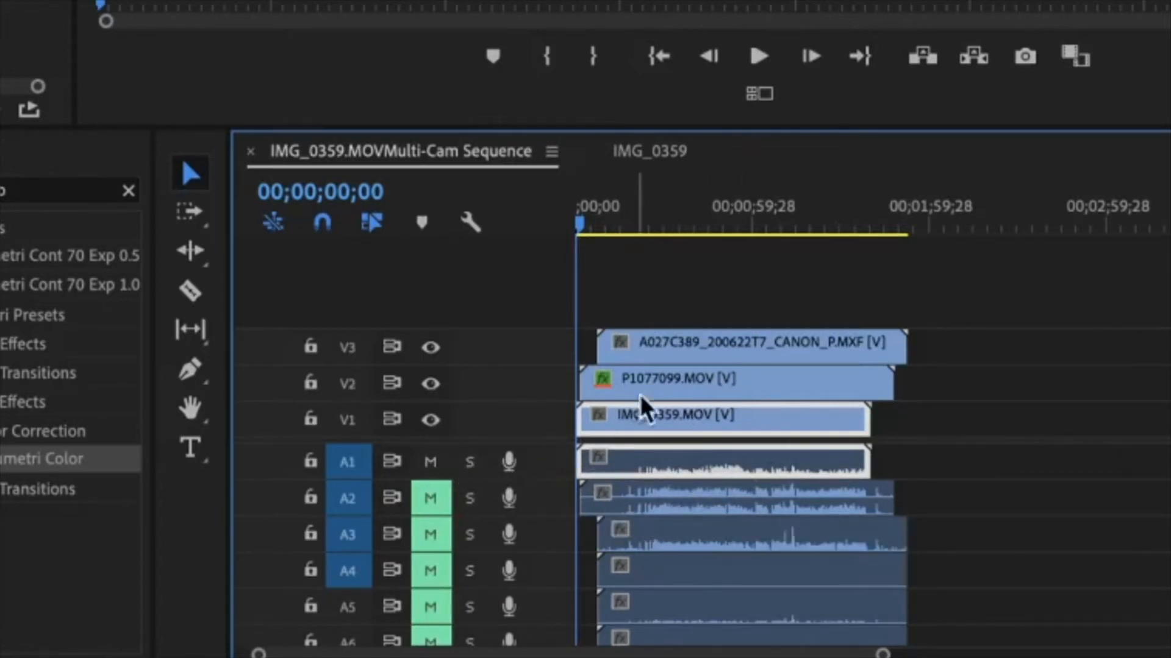
pyautogui.click(678, 353)
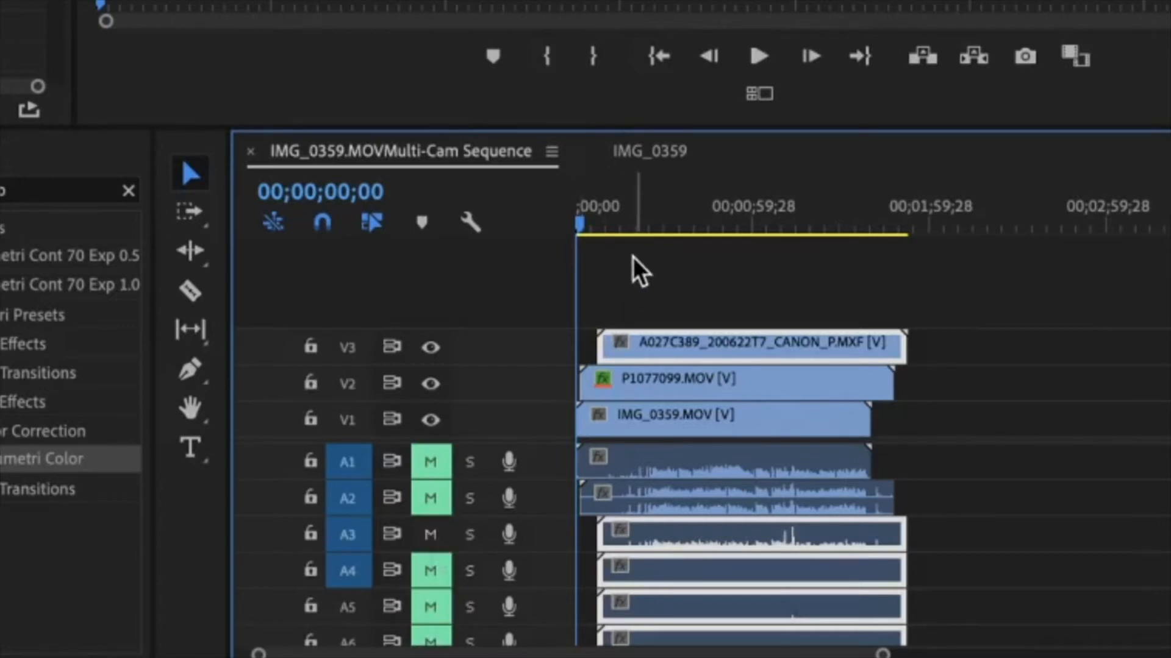
pyautogui.click(619, 223)
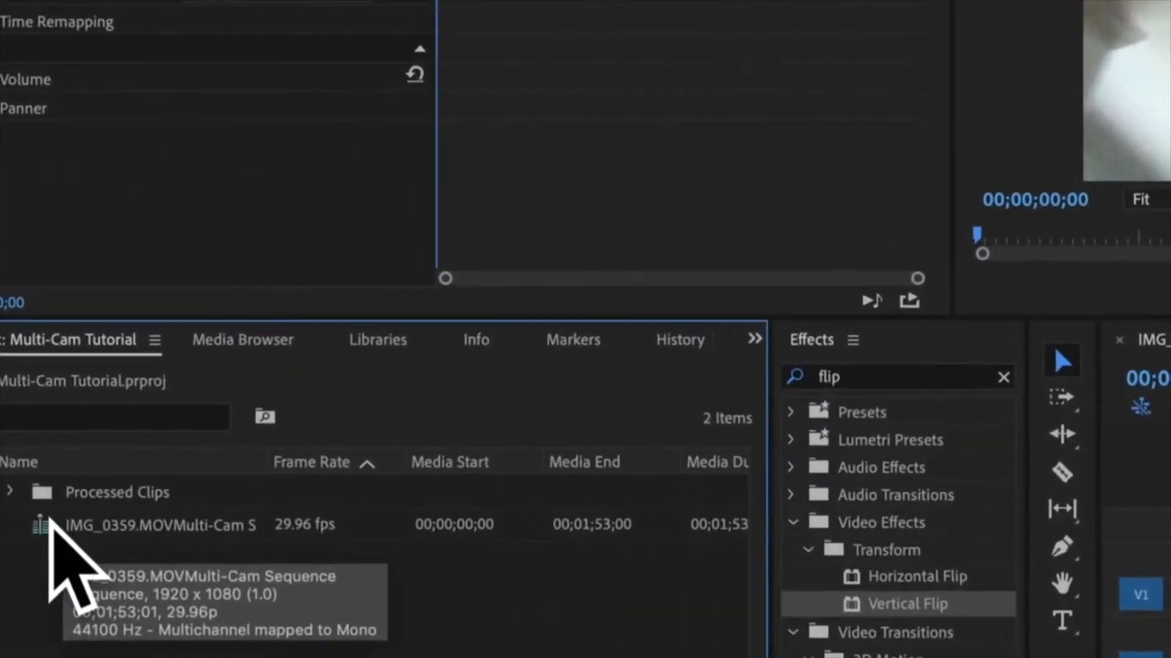
# - Create a new sequence from the multi-camera source sequence and move its playhead to 00;00;40;22
pyautogui.rightClick(181, 527)
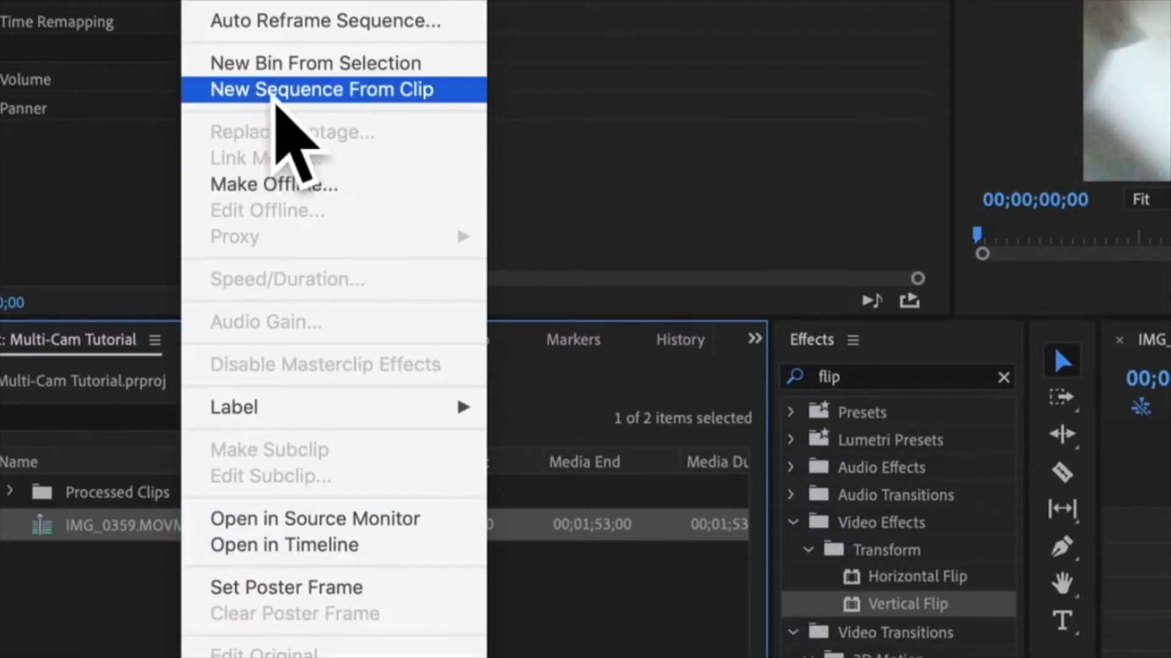
pyautogui.click(387, 91)
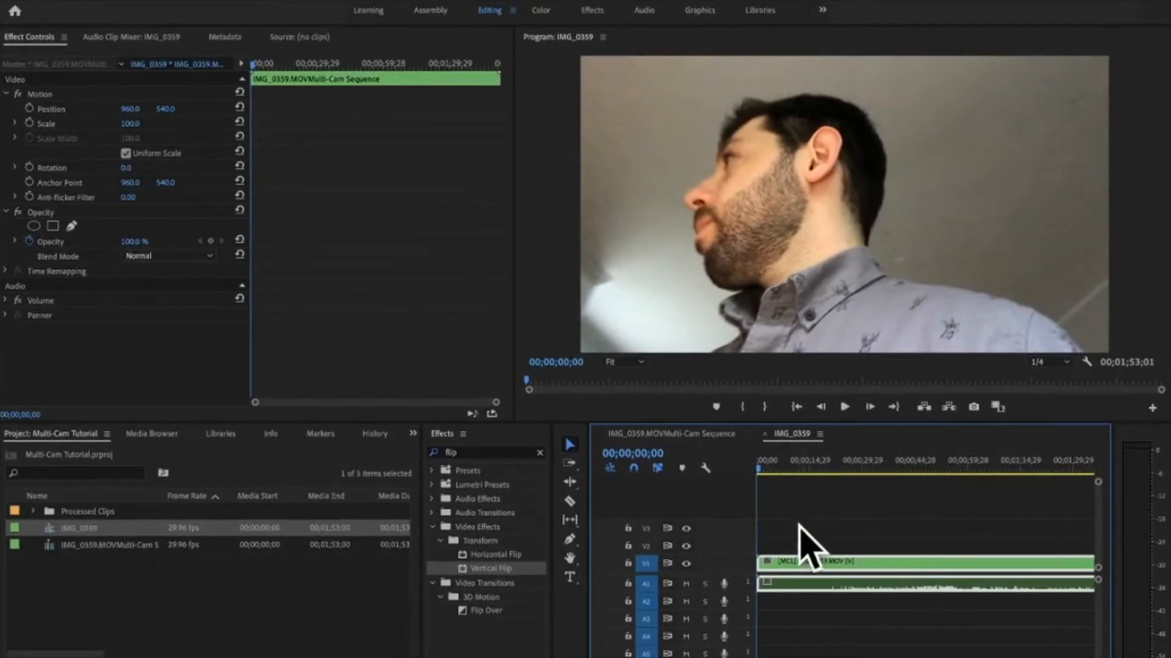
pyautogui.moveTo(826, 459); pyautogui.dragTo(900, 468)
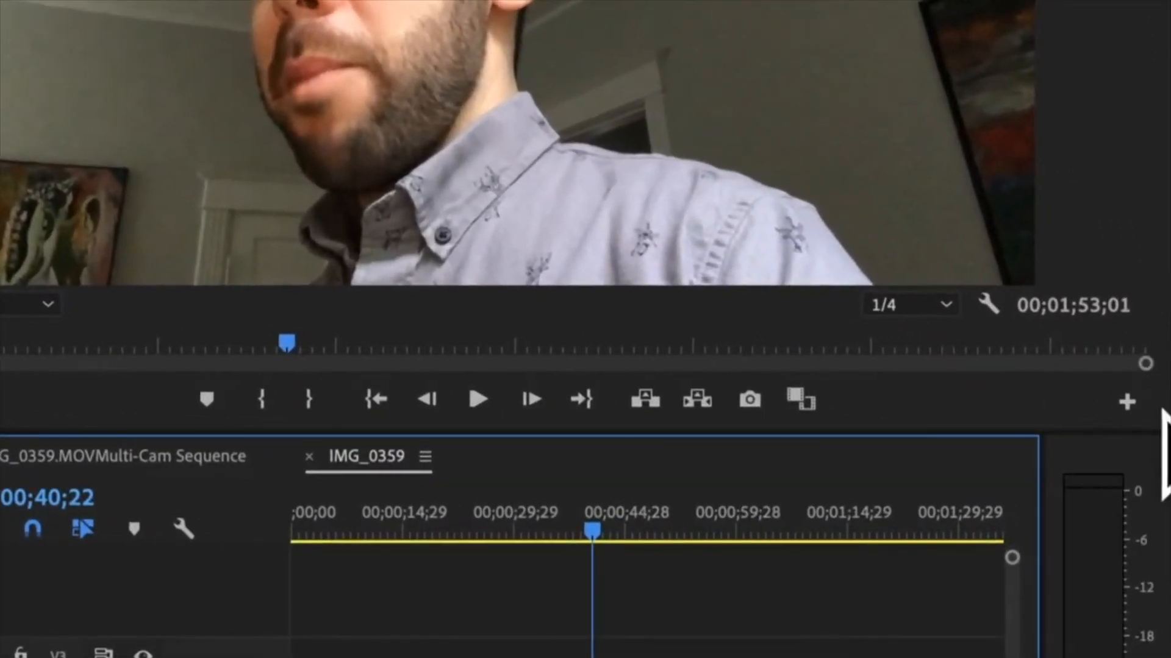
# - Add the multi-camera view toggle to the Program monitor's controls and turn on the multi-camera view
pyautogui.click(1127, 401)
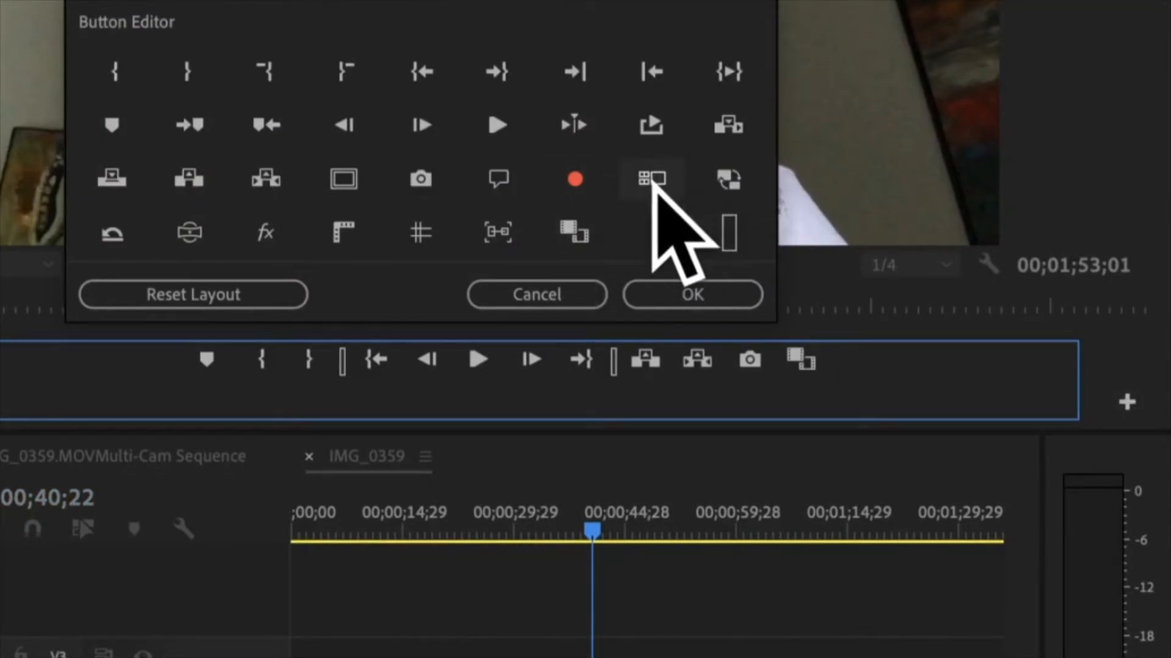
pyautogui.moveTo(650, 183); pyautogui.dragTo(582, 396)
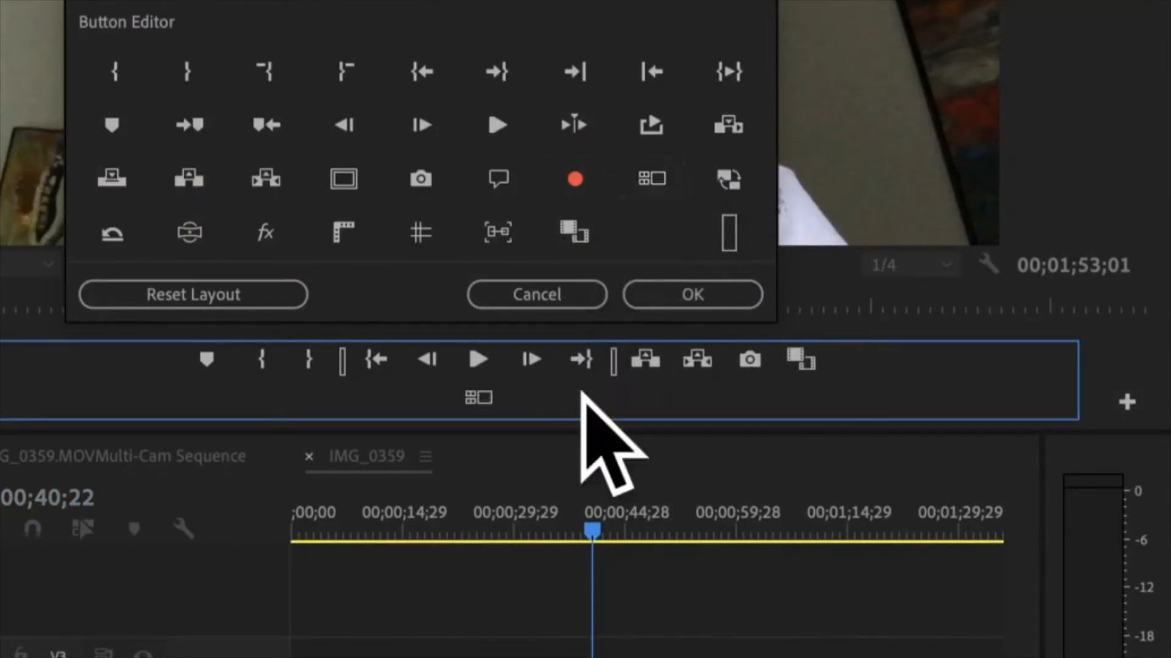
pyautogui.click(676, 294)
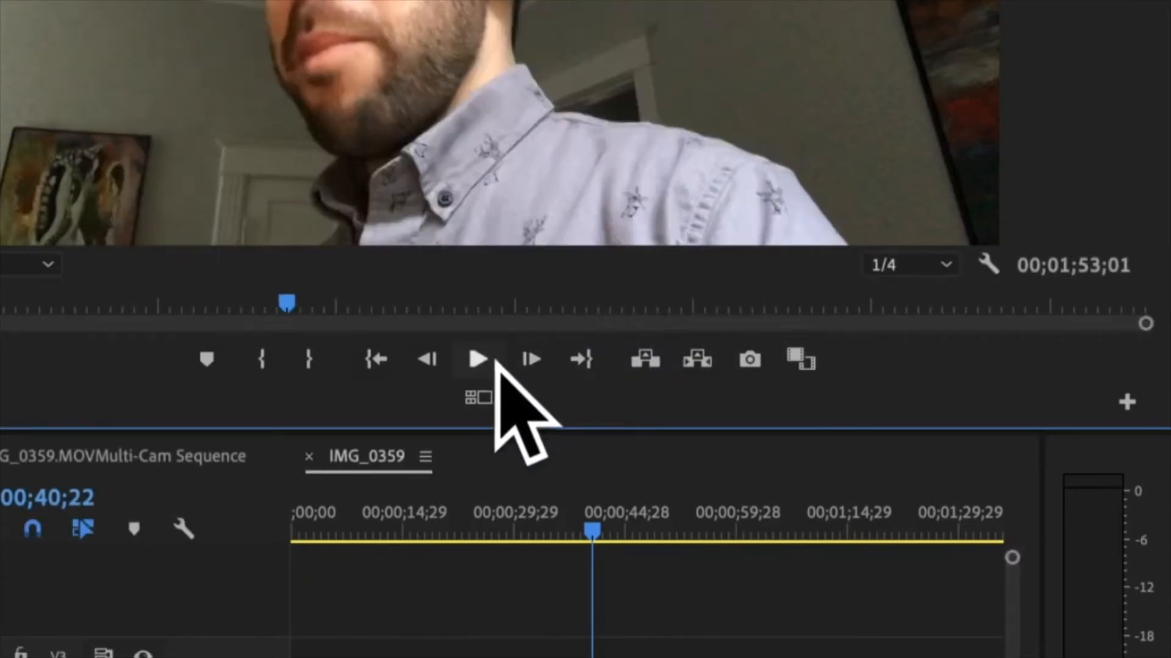
pyautogui.click(478, 398)
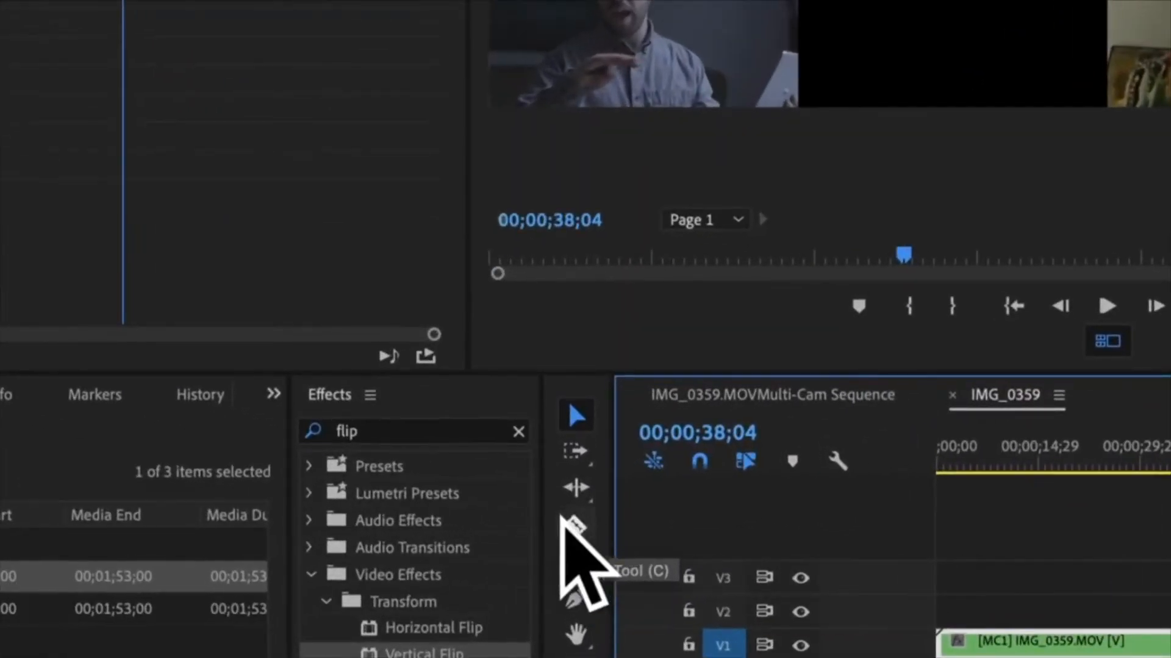
# - Split the multi-camera clip with the Razor tool at about 00;00;38;04 and return to the Selection tool
pyautogui.click(576, 525)
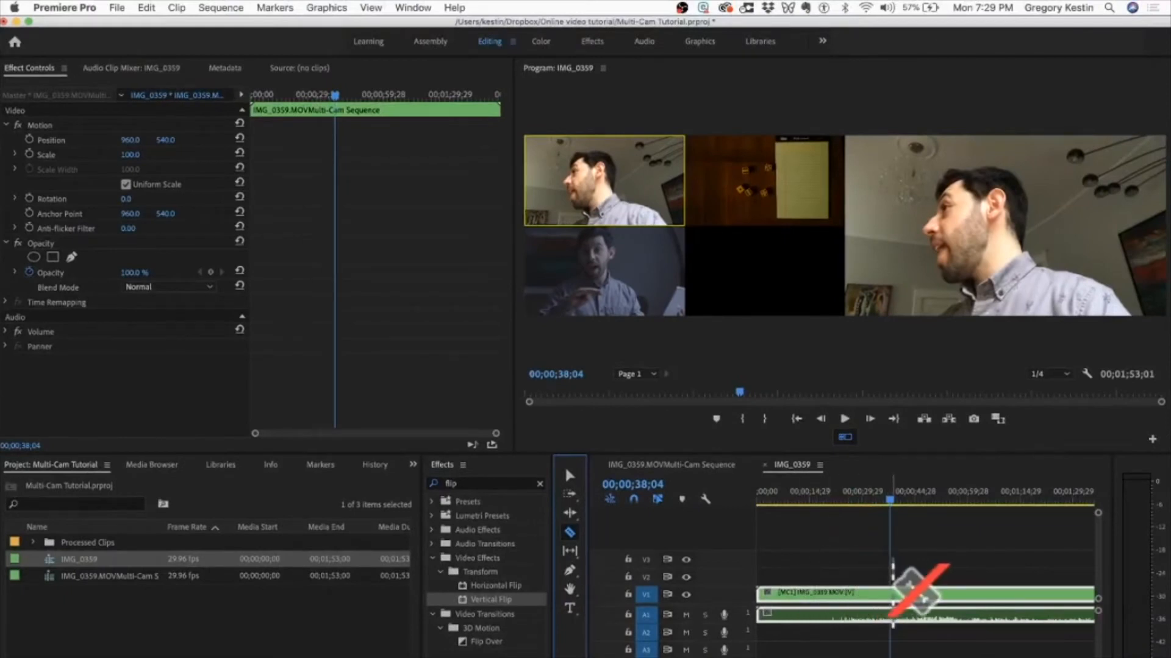
pyautogui.click(902, 595)
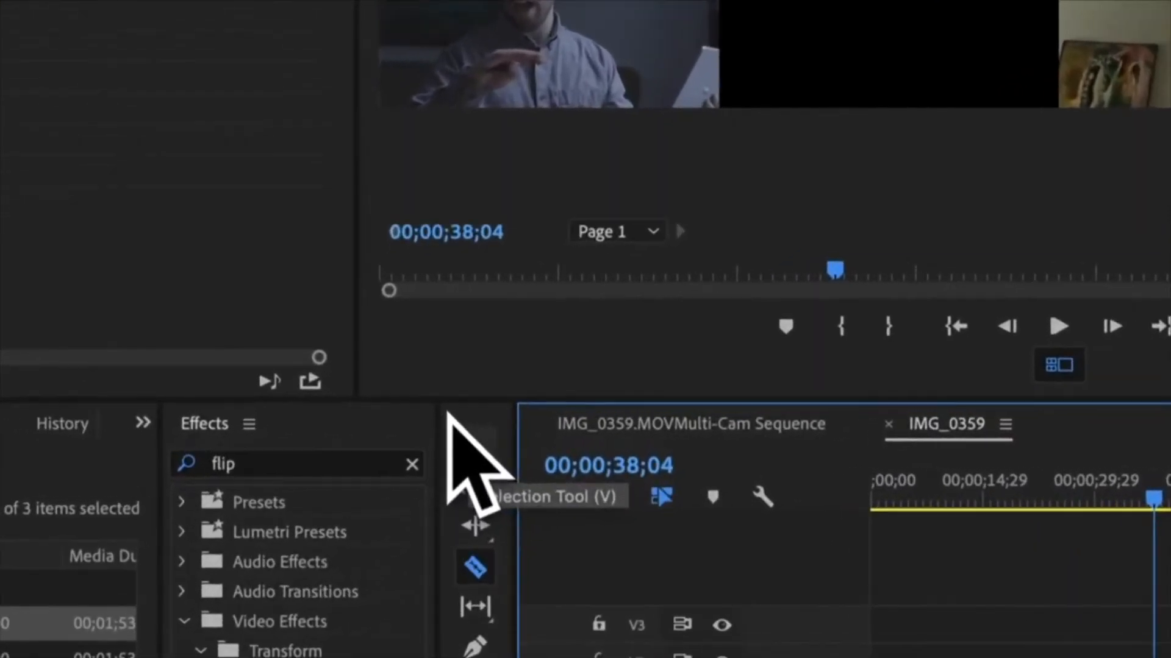
pyautogui.click(470, 436)
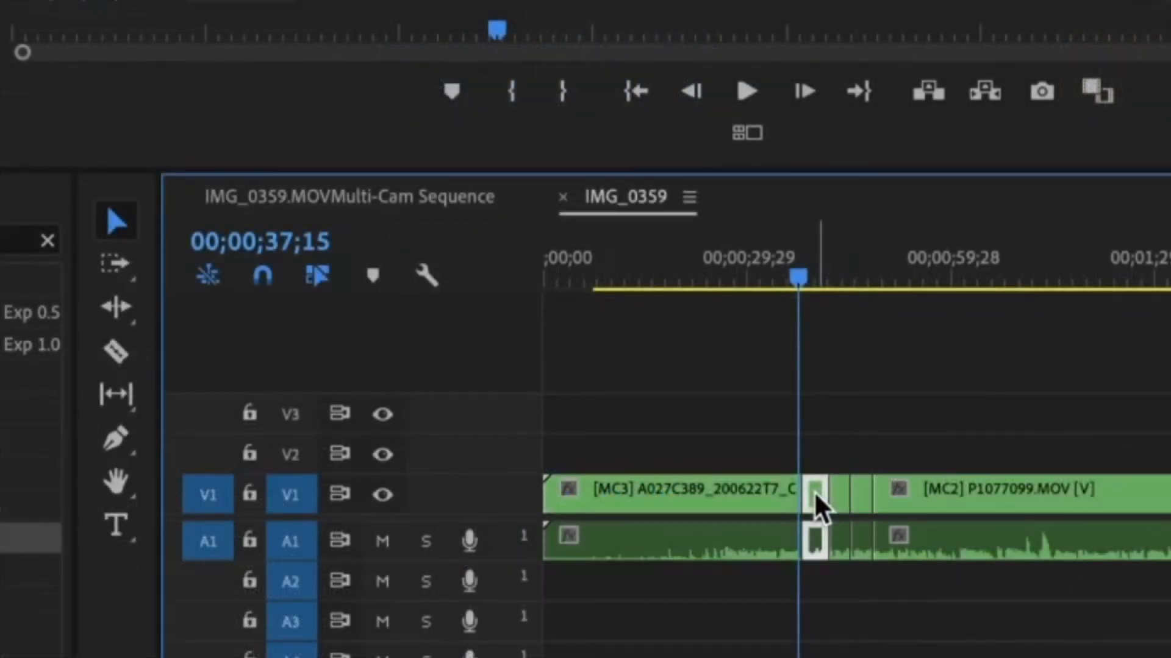
# - Delete the short segment after 00;00;37;15 and close the gap by moving all following clips back with Track Select Forward
pyautogui.press('Delete')
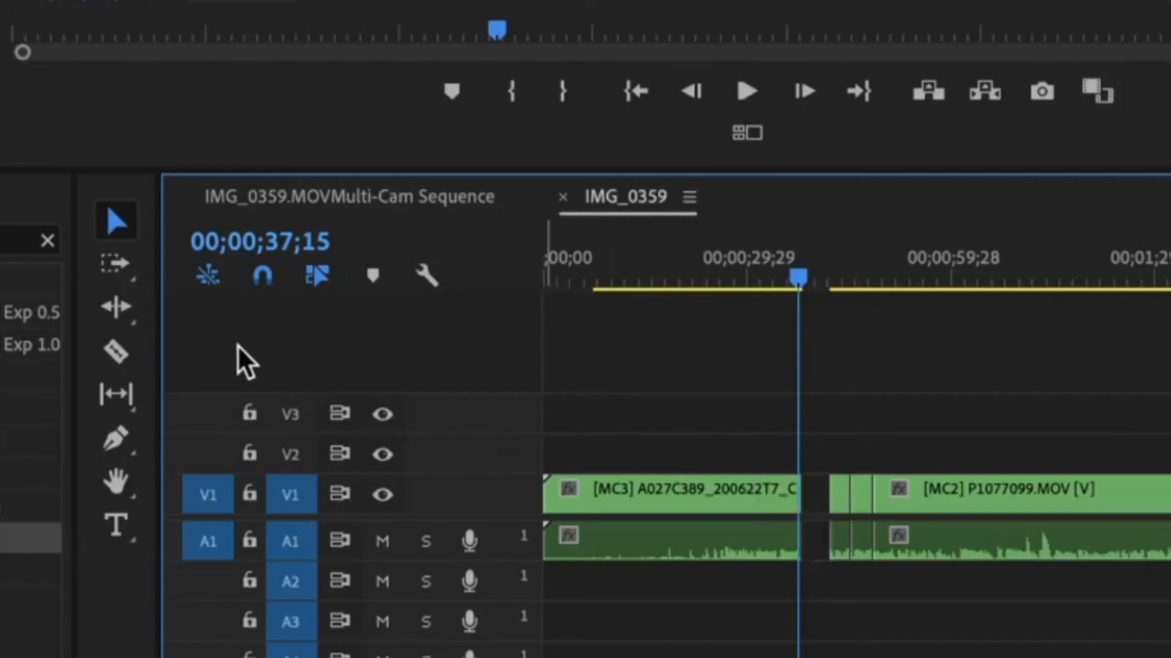
pyautogui.click(116, 262)
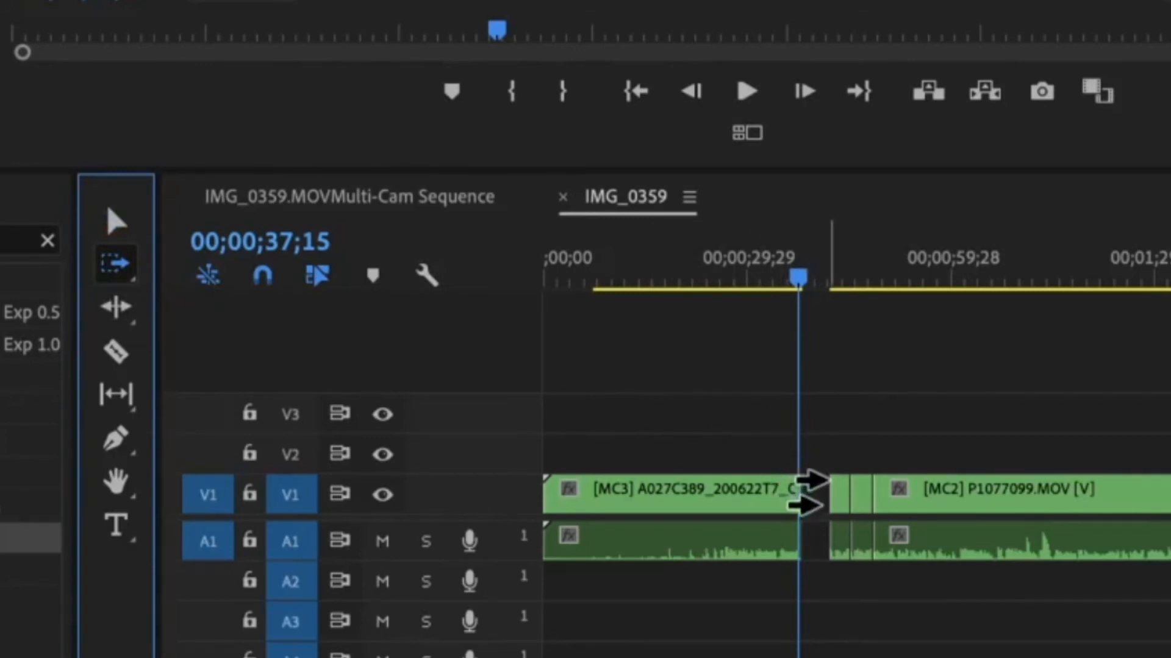
pyautogui.click(810, 495)
pyautogui.moveTo(825, 488); pyautogui.dragTo(777, 505)
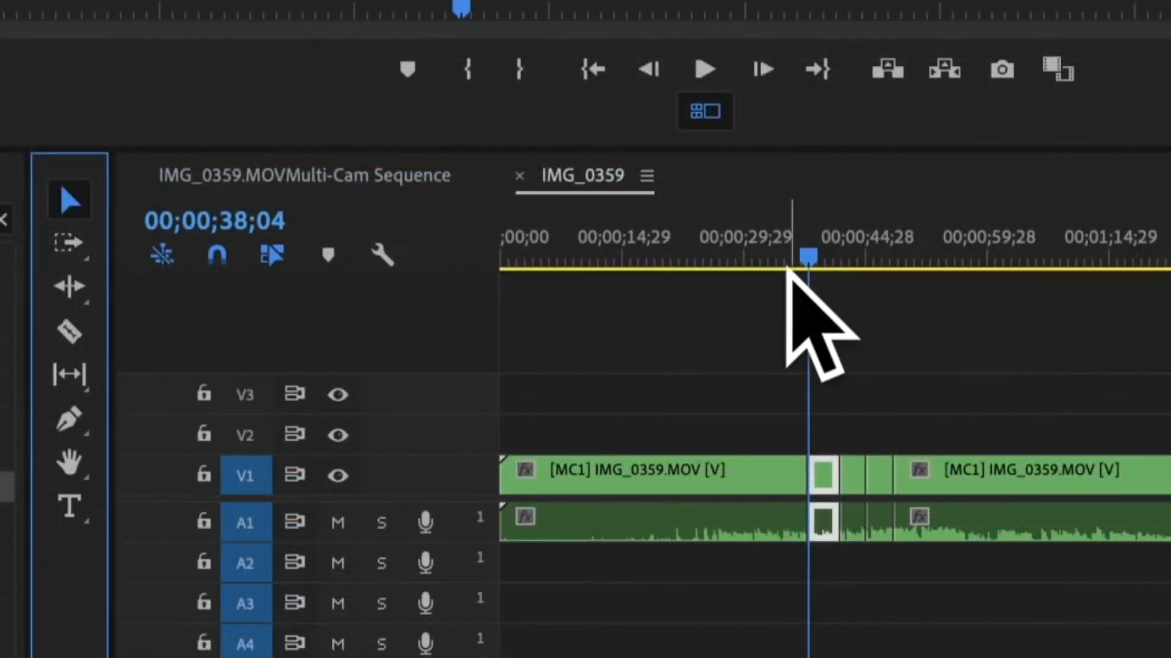
# - Move the playhead to 00;00;33;23 and switch the first segment to the A027C389_200622T7_CANON_P.MXF camera angle
pyautogui.click(774, 268)
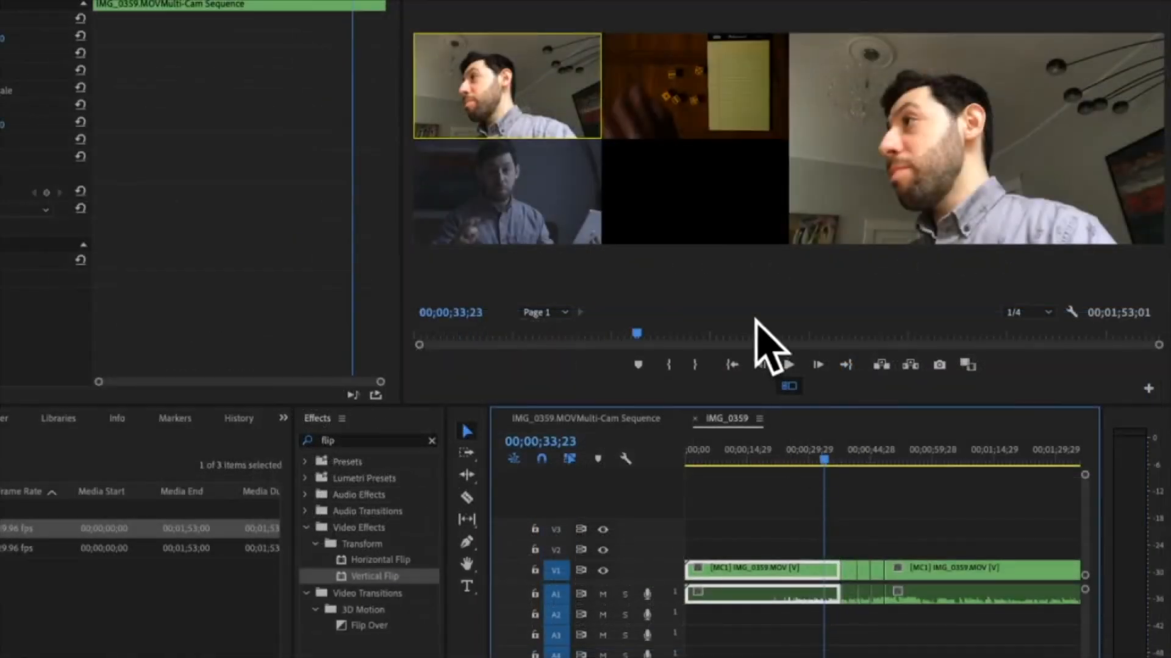
pyautogui.click(535, 194)
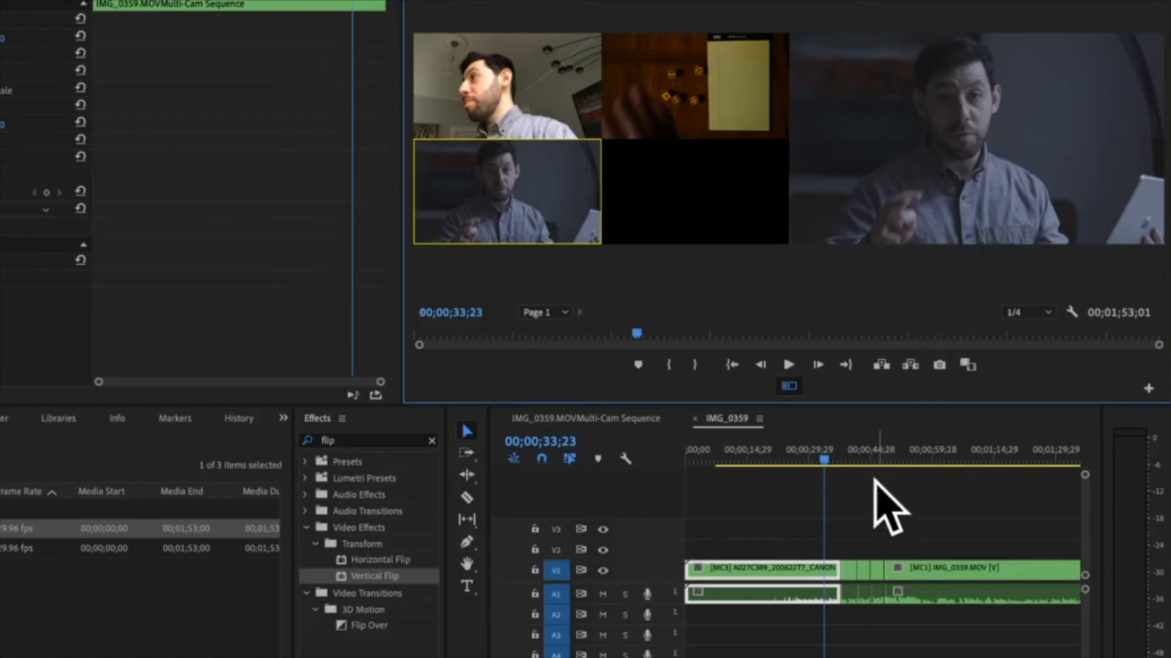
# - Move the playhead to 00;00;38;22 and switch that segment to the P1077099.MOV camera angle with the dice and notepad
pyautogui.click(845, 453)
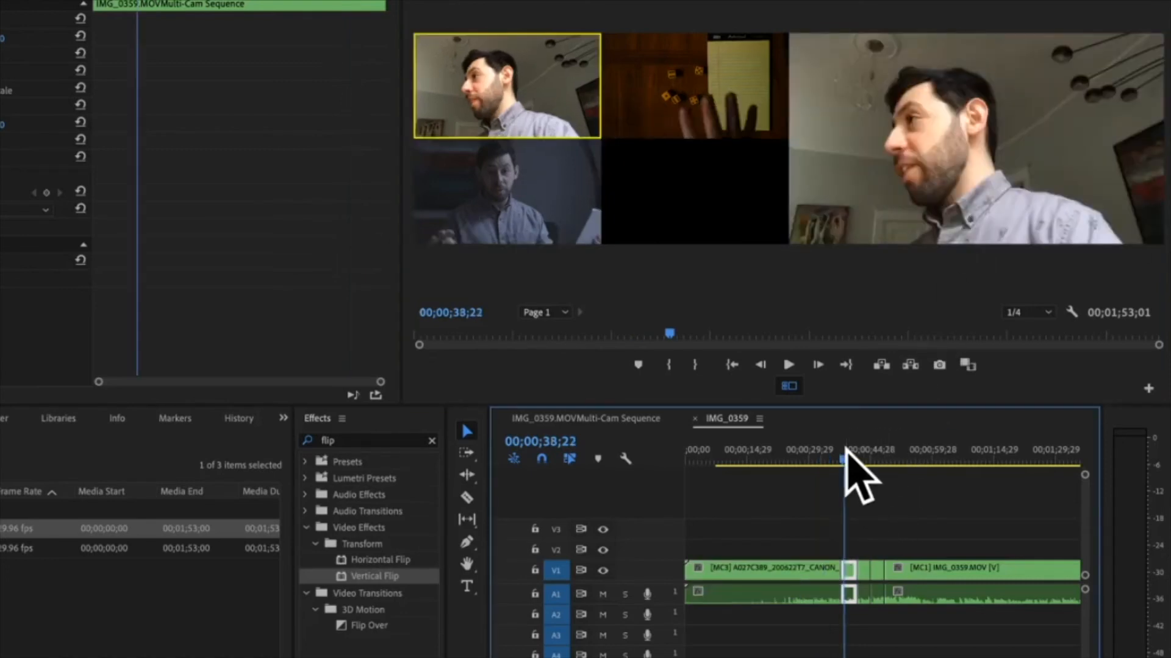
pyautogui.click(845, 595)
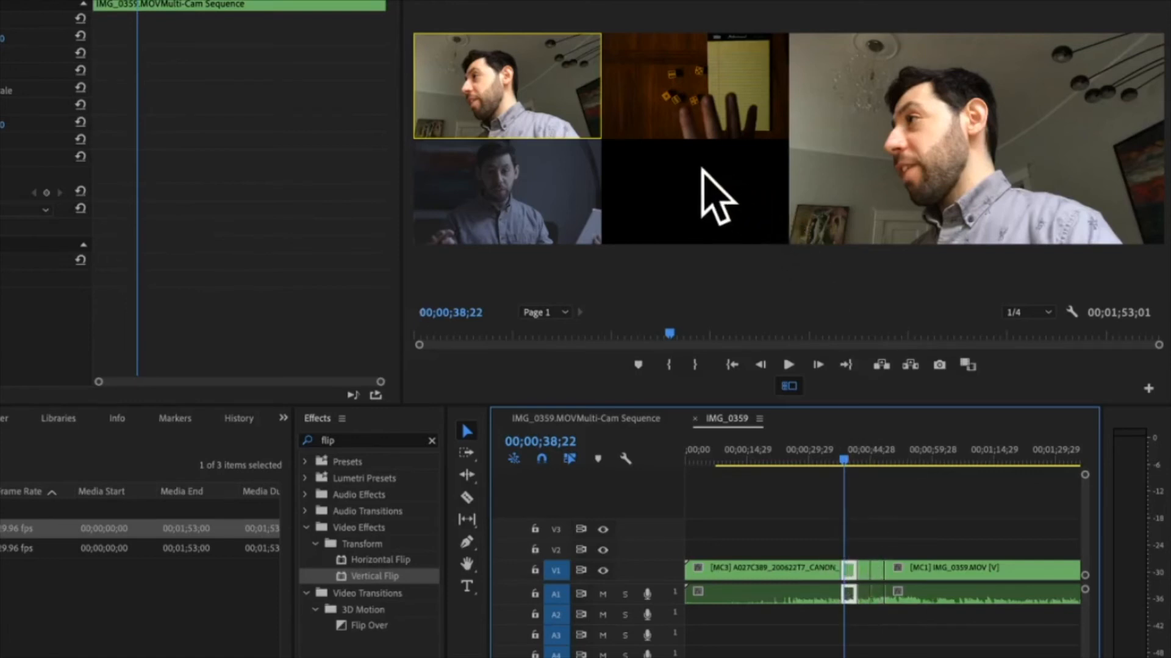
pyautogui.click(655, 100)
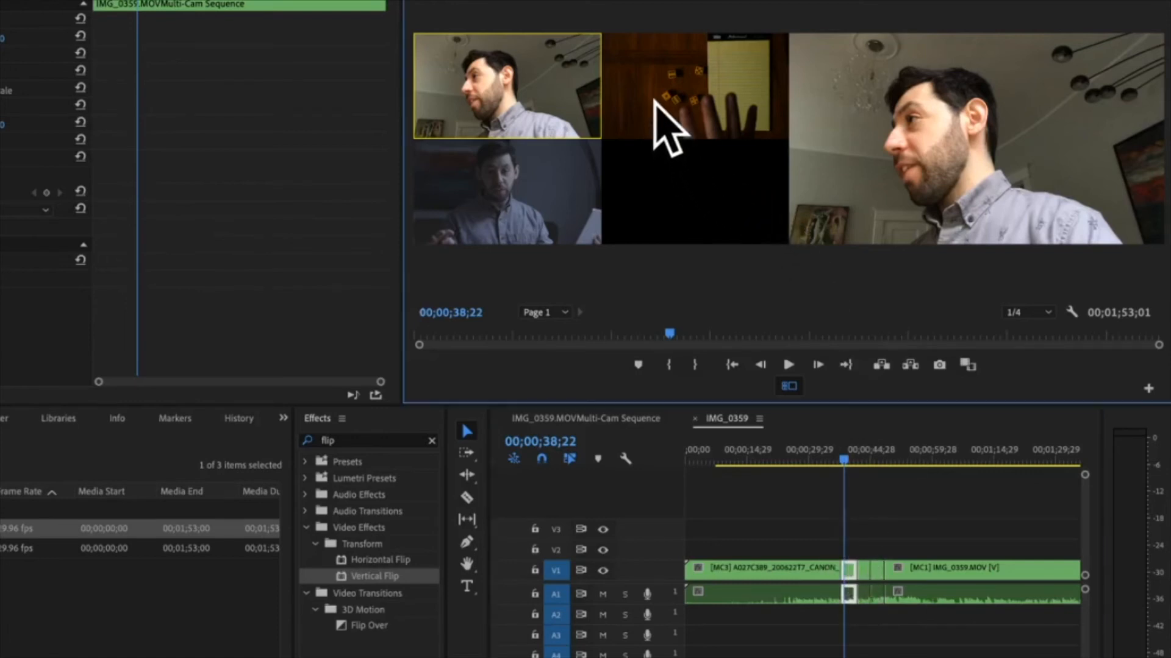
# - Switch the segments at 00;00;42;22 and 00;00;47;22 to the A027C389_200622T7_CANON_P.MXF camera angle
pyautogui.click(864, 453)
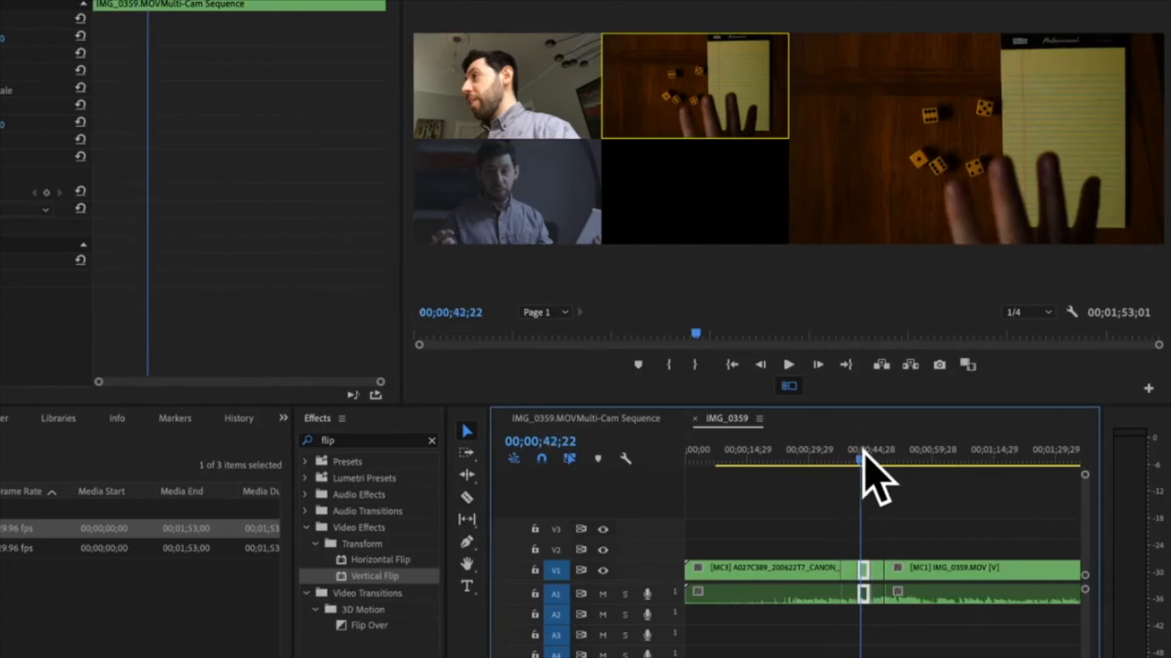
pyautogui.click(532, 188)
pyautogui.click(882, 462)
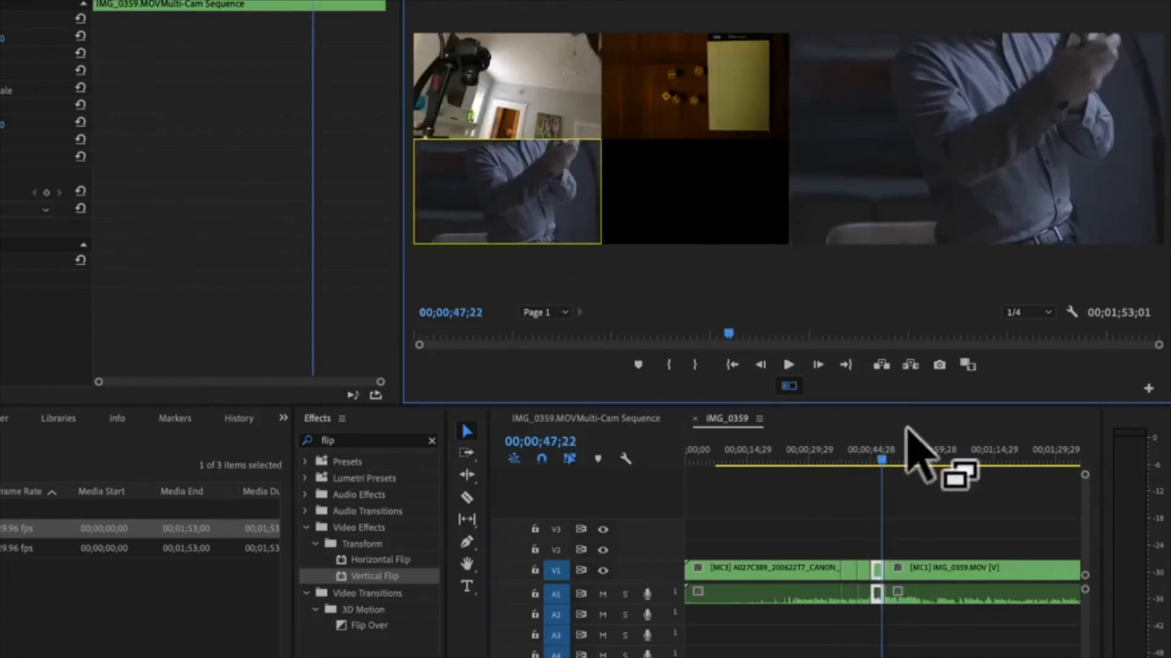
# - Switch the last segment at 00;00;52;28 to the P1077099.MOV camera angle and turn off the multi-camera view
pyautogui.click(903, 455)
pyautogui.click(646, 116)
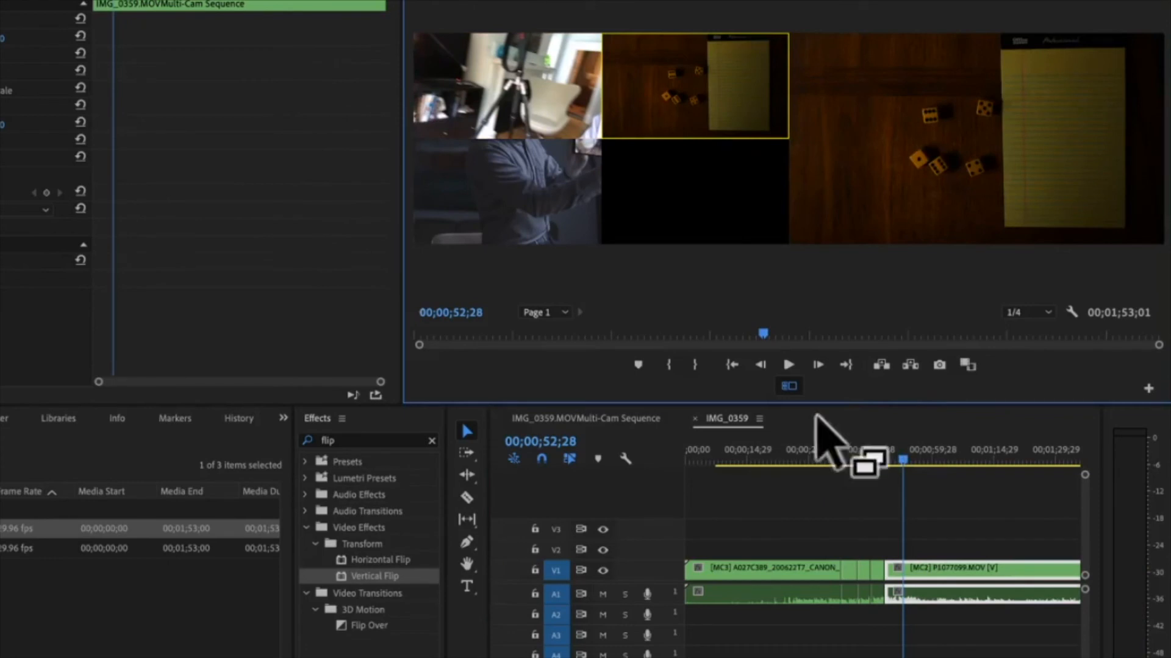
pyautogui.click(789, 386)
# - Mark the sequence's In point at 00;00;34;05 and its Out point at 00;00;52;04
pyautogui.moveTo(821, 454); pyautogui.dragTo(895, 454)
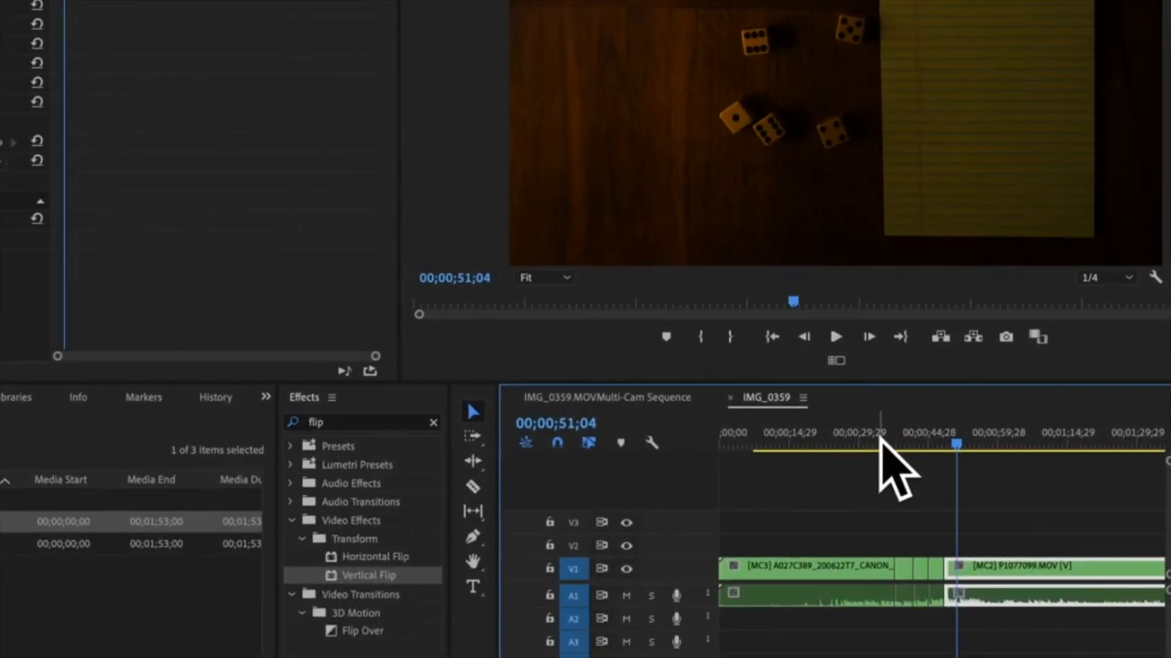
pyautogui.click(878, 437)
pyautogui.rightClick(880, 439)
pyautogui.click(938, 349)
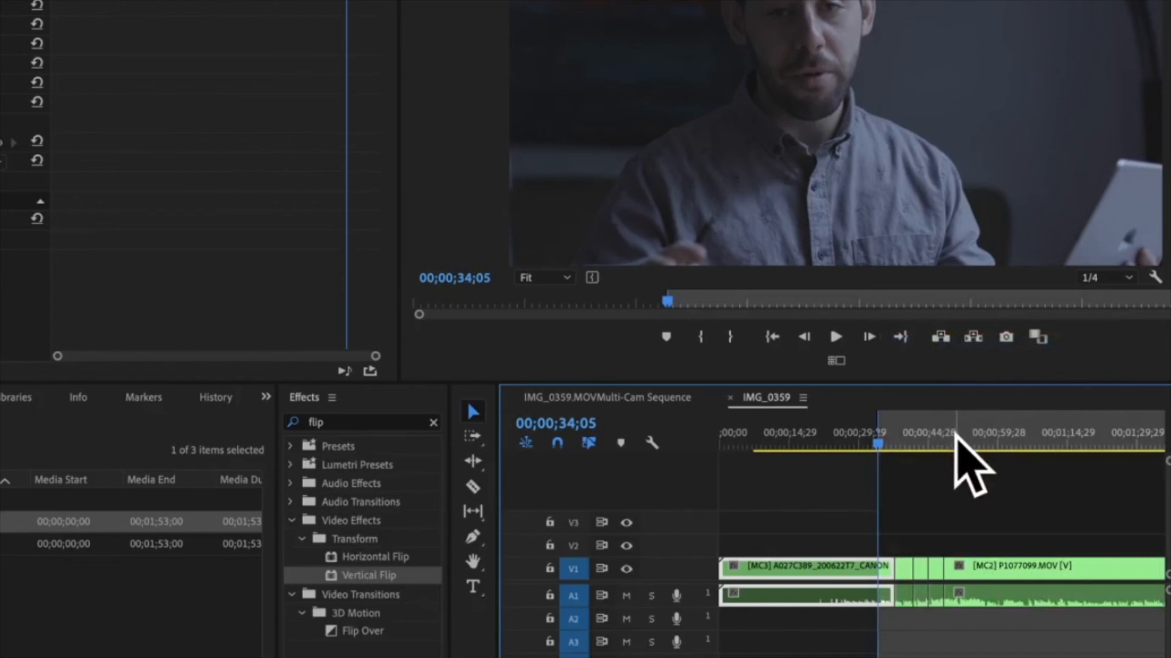
pyautogui.click(962, 437)
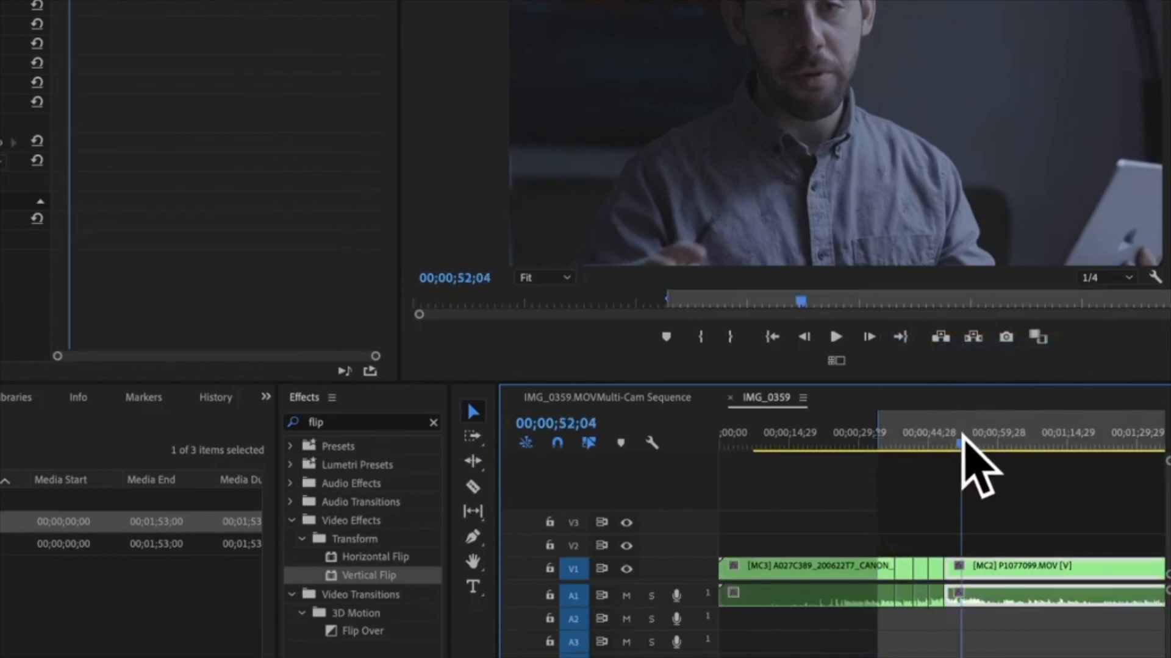
pyautogui.rightClick(964, 442)
pyautogui.click(1005, 363)
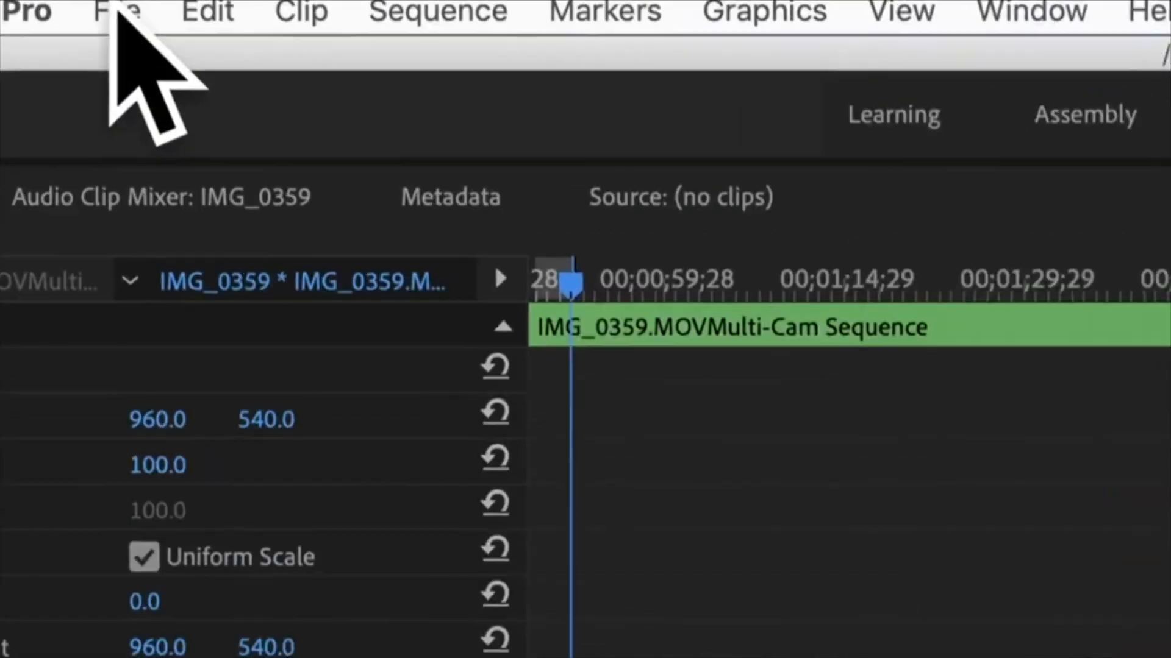
# - Open the media export settings for the IMG_0359 sequence and keep H.264 as the format
pyautogui.click(122, 10)
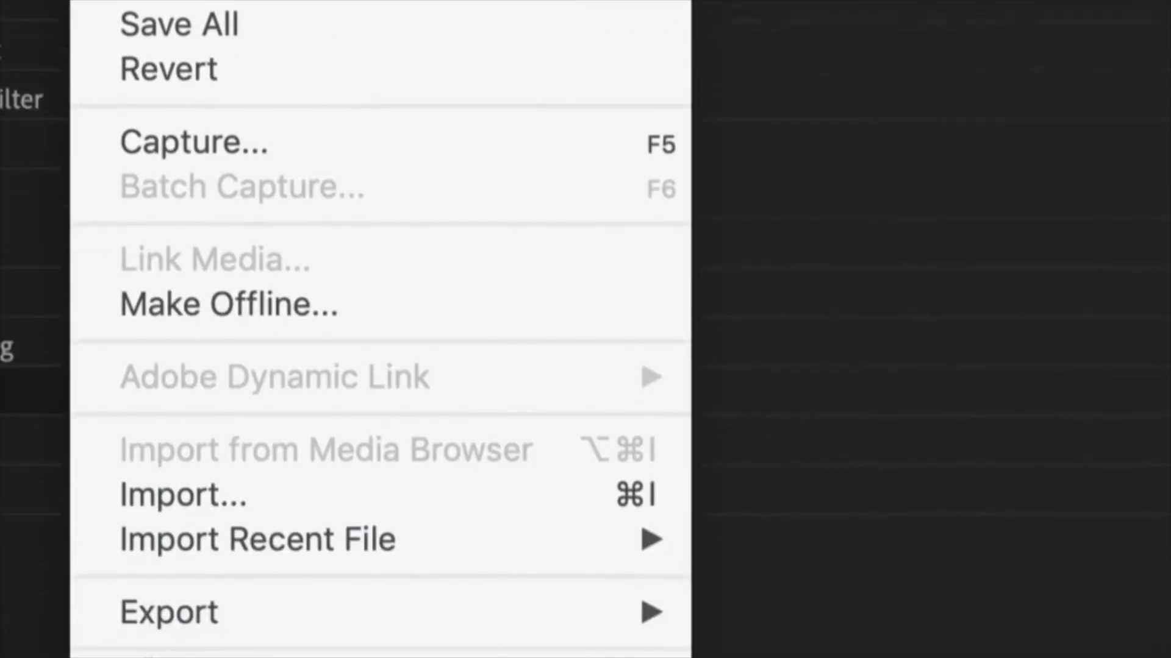
pyautogui.moveTo(302, 612)
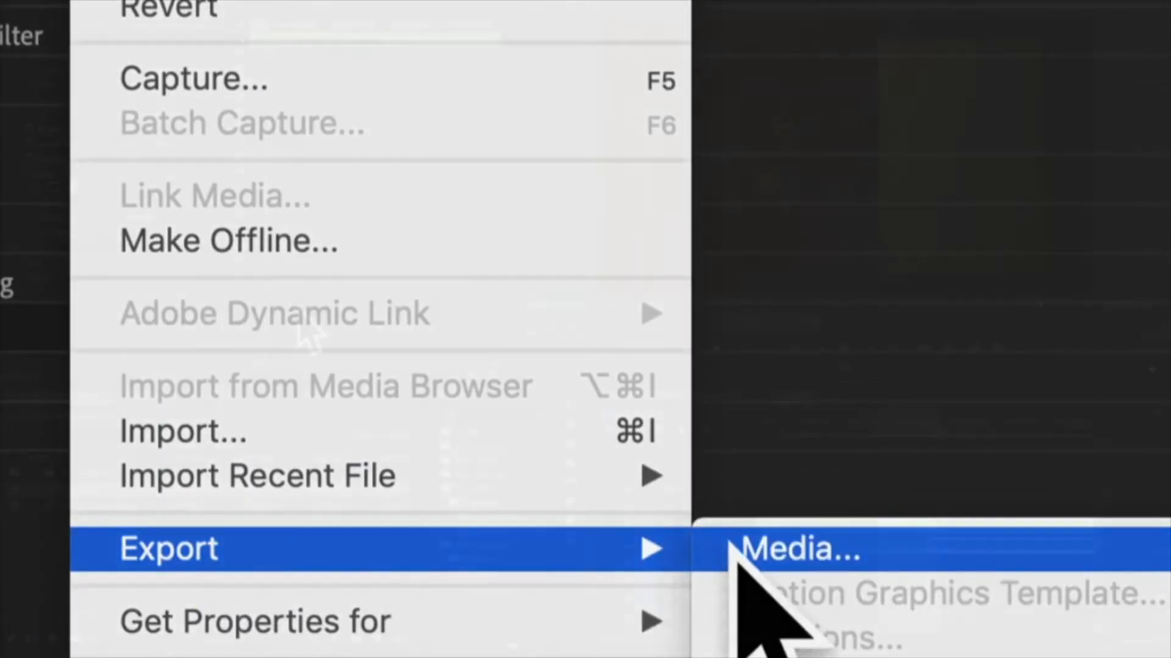
pyautogui.click(730, 544)
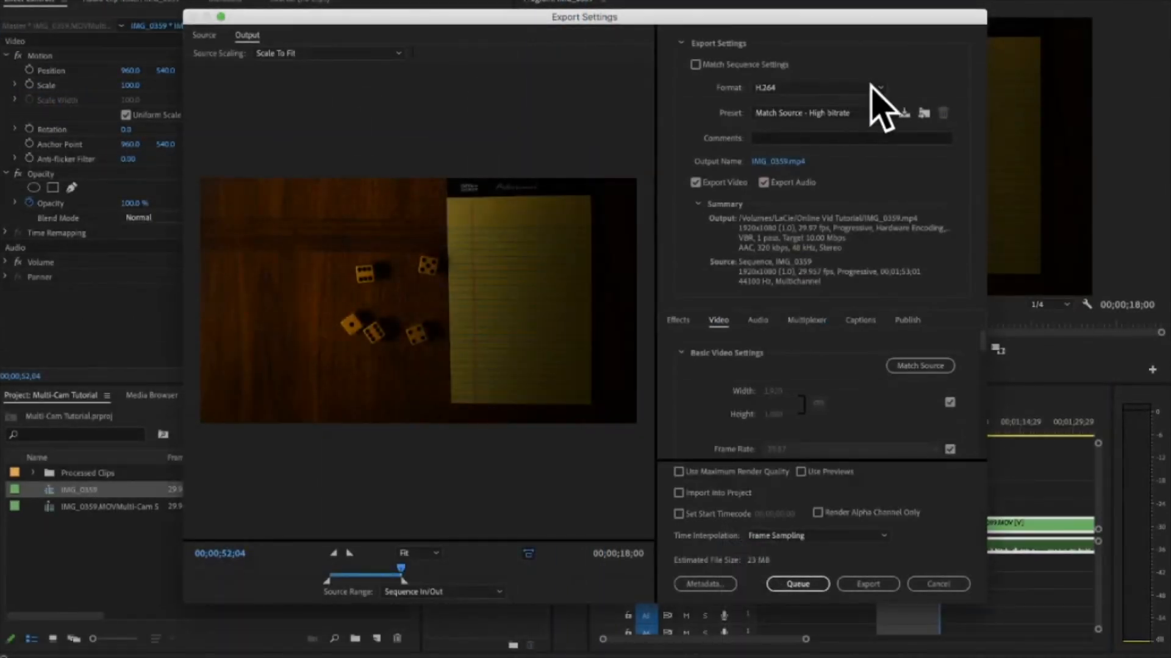
pyautogui.click(872, 88)
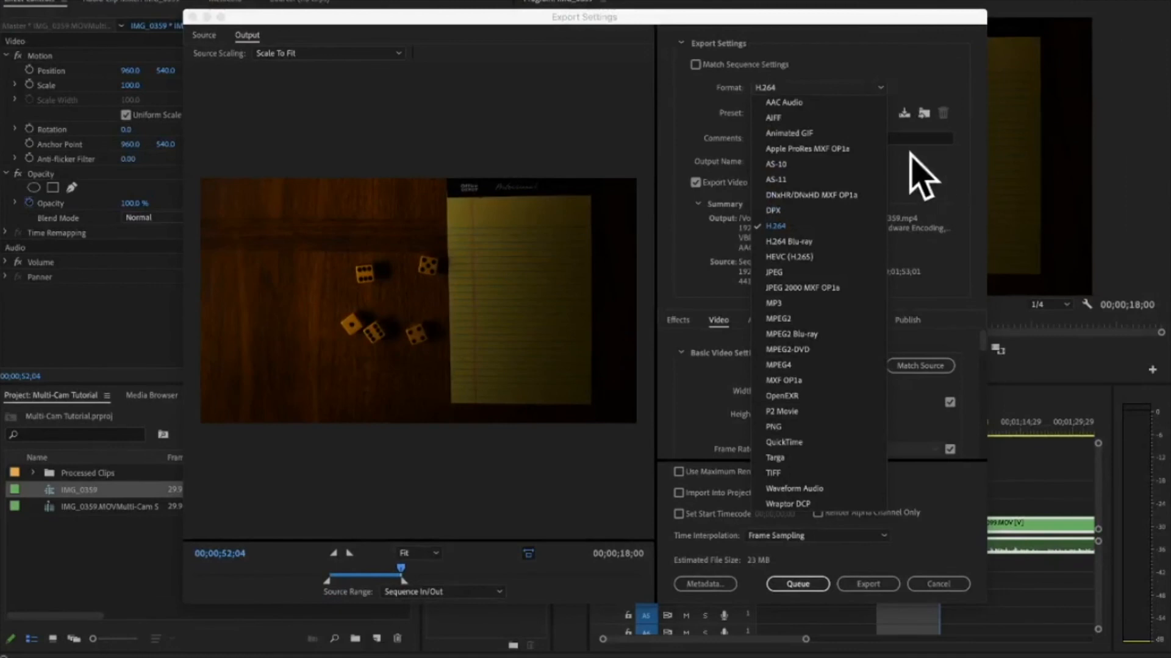
pyautogui.click(803, 85)
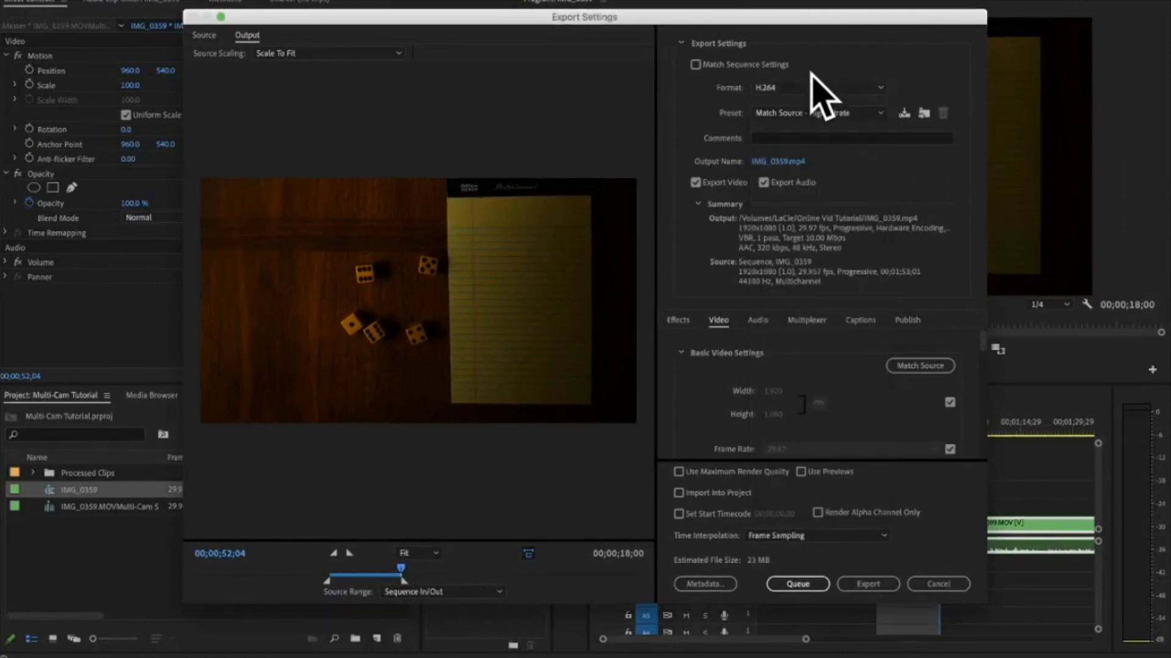
# - Rename the output file, save it in the Multicam Premiere Tutorial folder and export the marked range
pyautogui.click(785, 163)
pyautogui.scroll(-3, 458, 305)
pyautogui.doubleClick(450, 330)
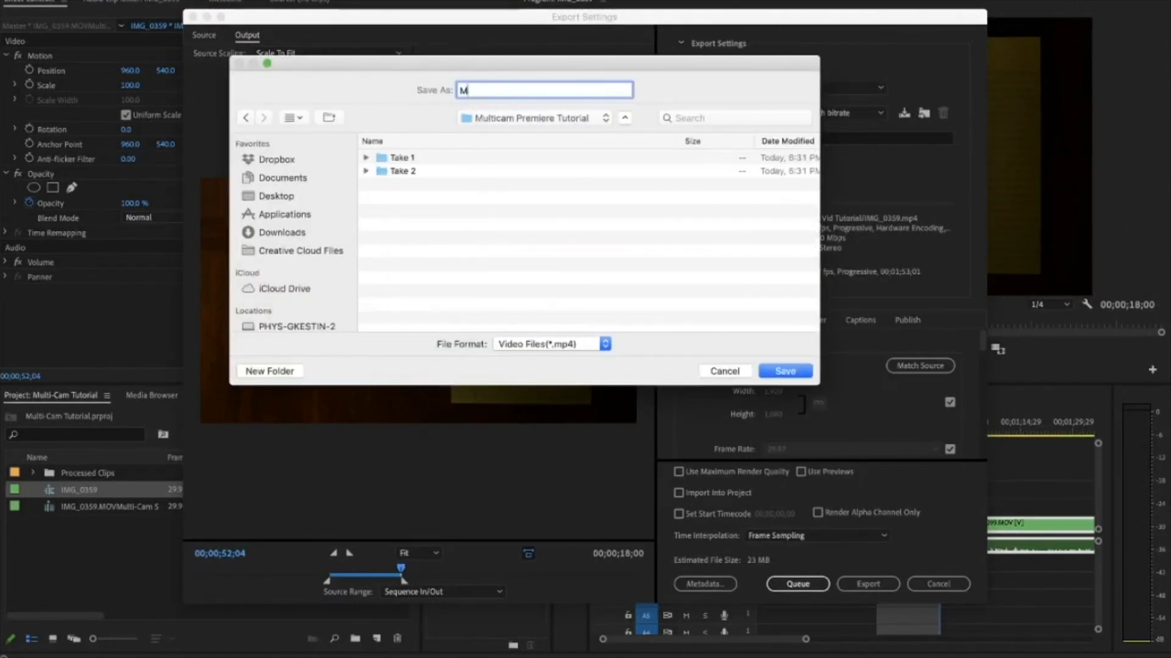
pyautogui.click(785, 371)
pyautogui.click(868, 584)
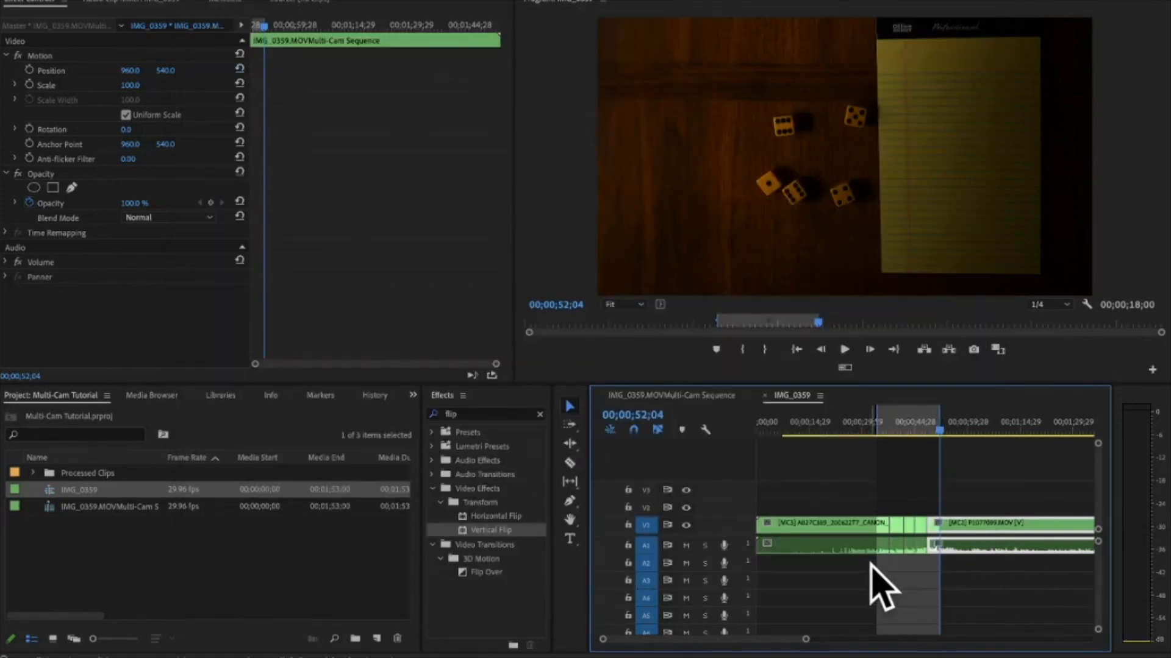
# - Locate the exported video on the computer, open it and play it back to check the result
pyautogui.moveTo(1168, 266); pyautogui.dragTo(928, 266)
pyautogui.doubleClick(1142, 244)
pyautogui.moveTo(888, 222); pyautogui.dragTo(559, 139)
pyautogui.doubleClick(488, 371)
pyautogui.click(477, 196)
pyautogui.press('space')
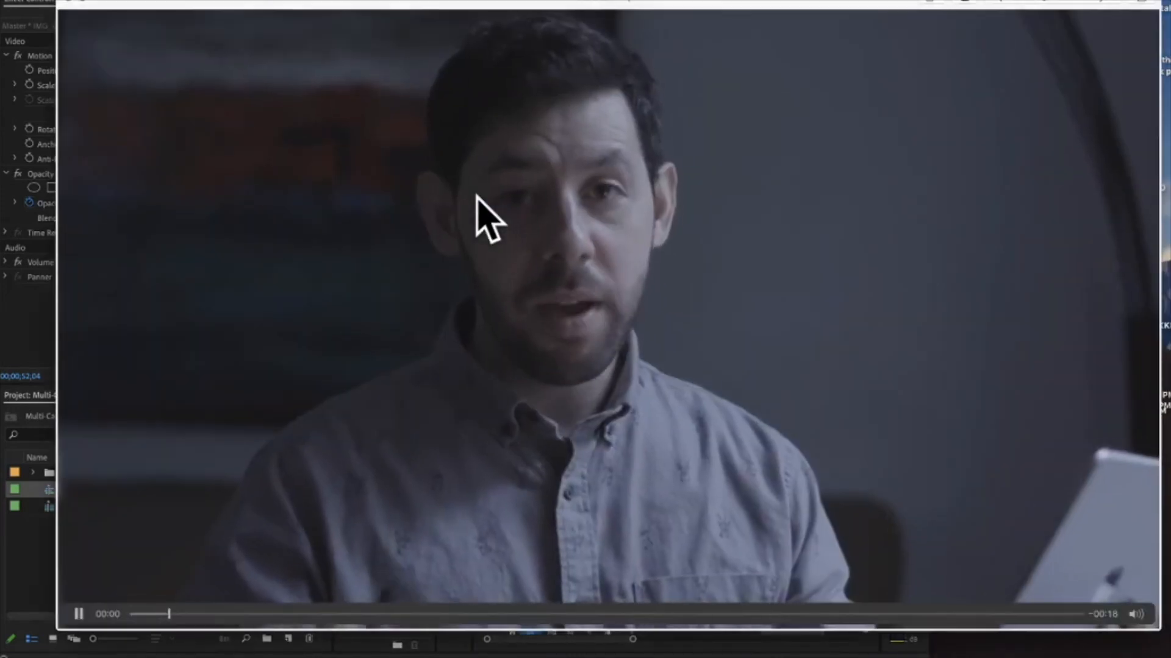